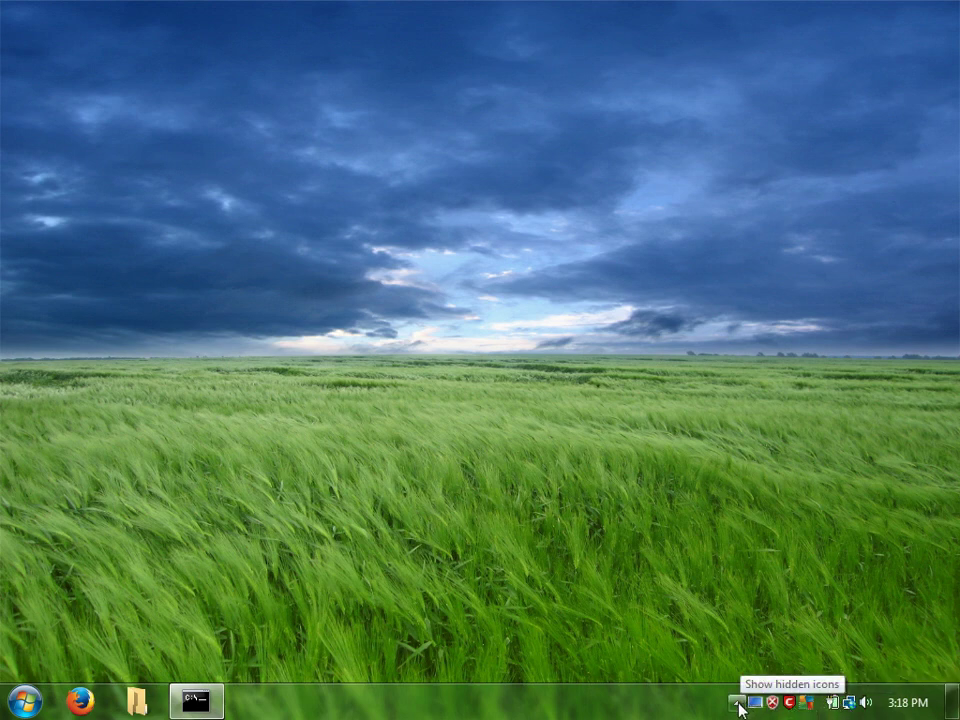
Step: Launch Explorer++ and browse through Local Disk (C:) into the C:\Windows folder
{"action": "left_click", "coordinate": [738, 703]}
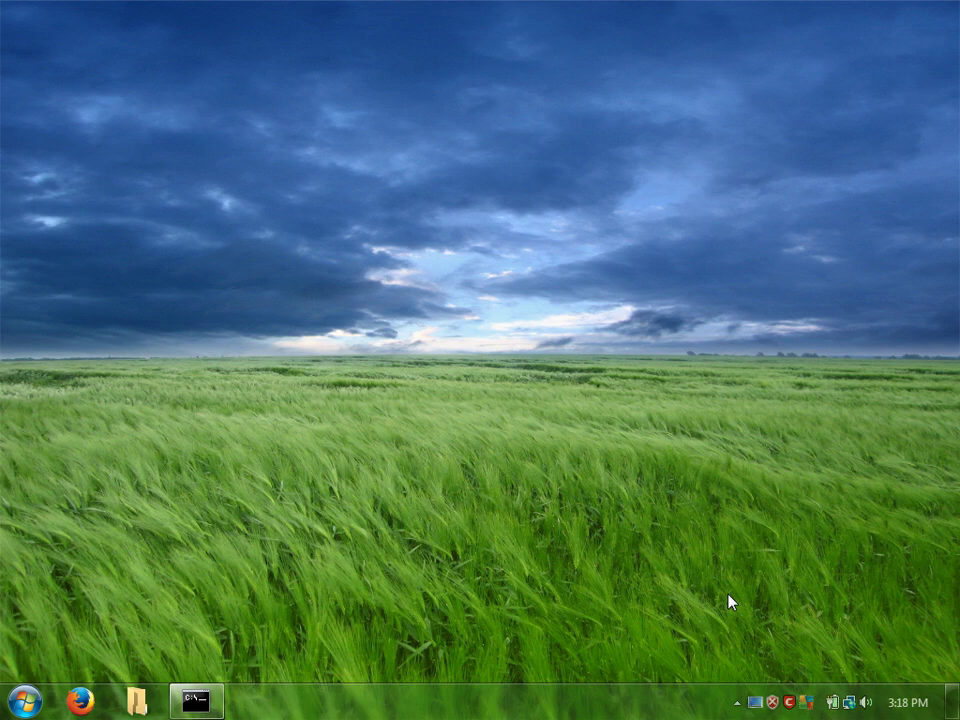
{"action": "left_click", "coordinate": [137, 700]}
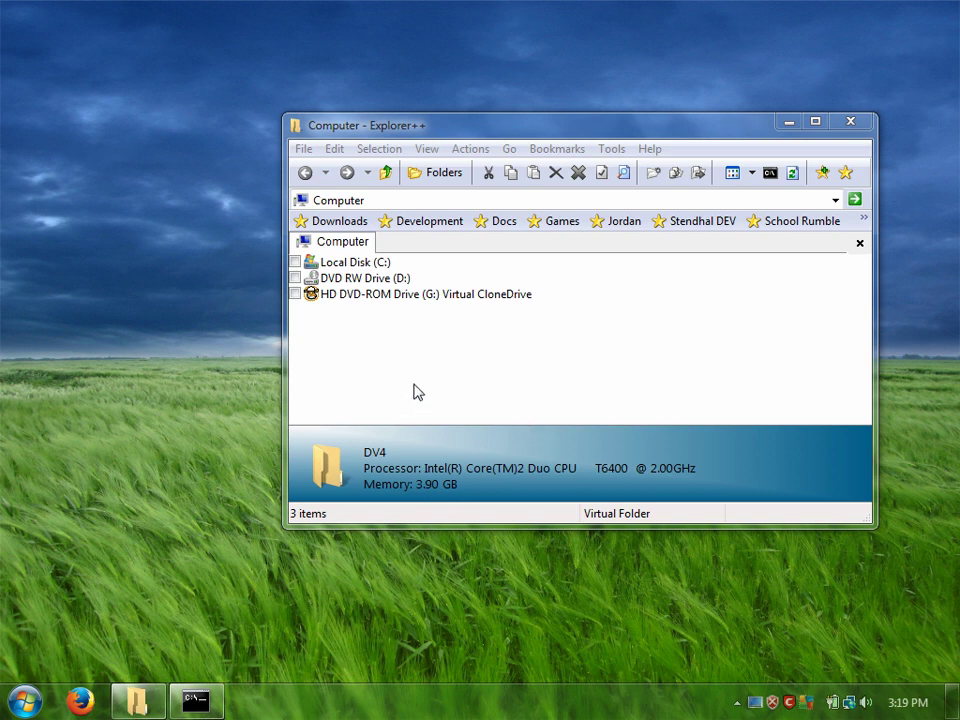
{"action": "left_click", "coordinate": [335, 265]}
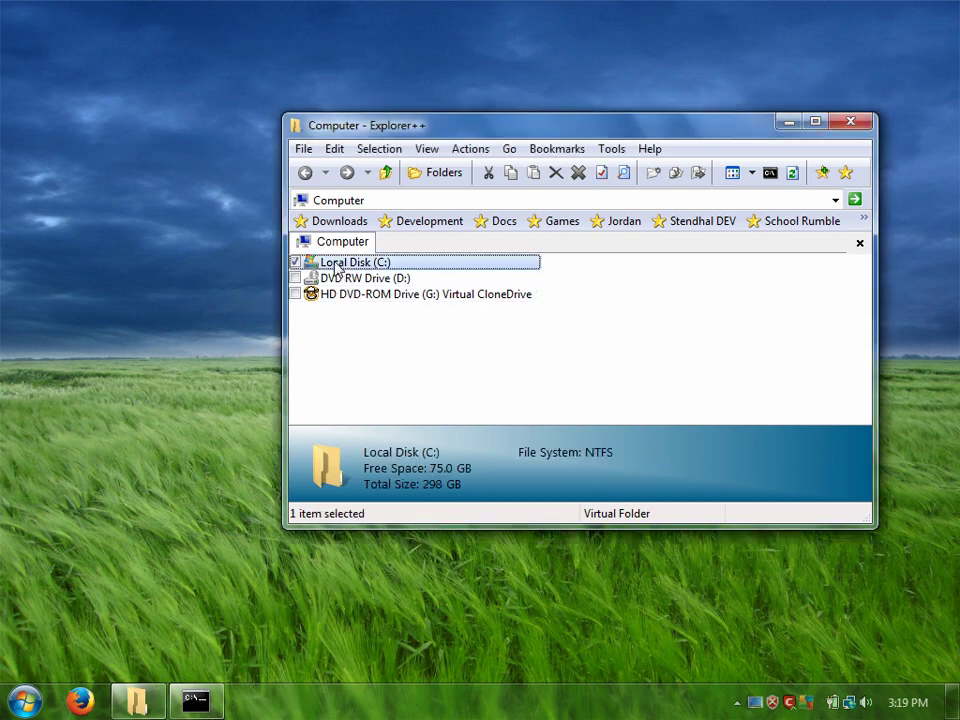
{"action": "double_click", "coordinate": [337, 266]}
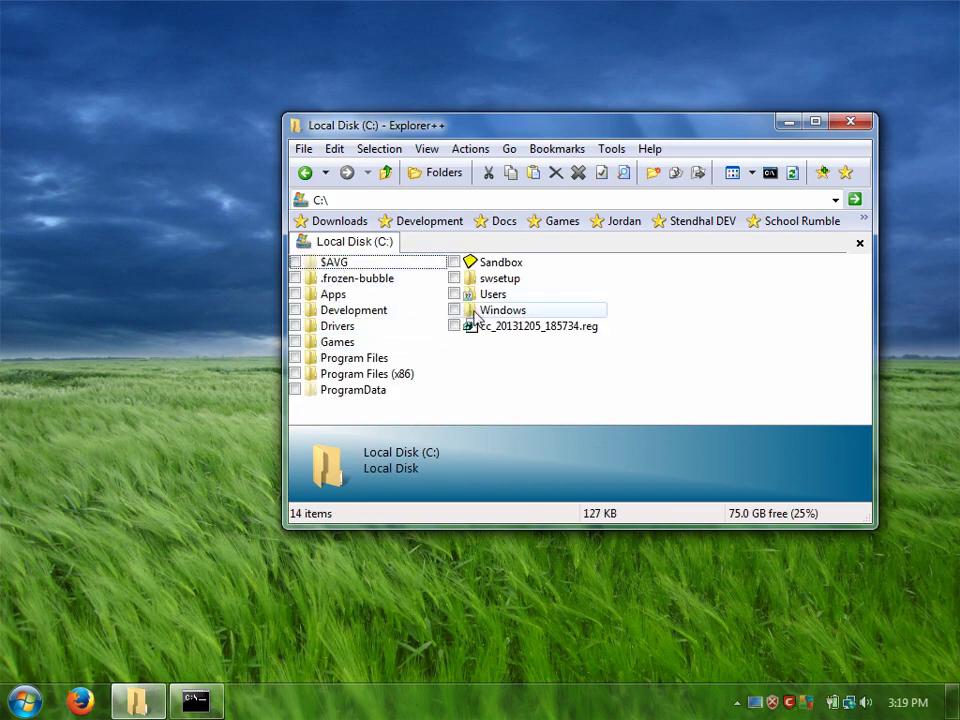
{"action": "double_click", "coordinate": [476, 316]}
{"action": "scroll", "coordinate": [499, 345], "scroll_direction": "down", "scroll_amount": 10}
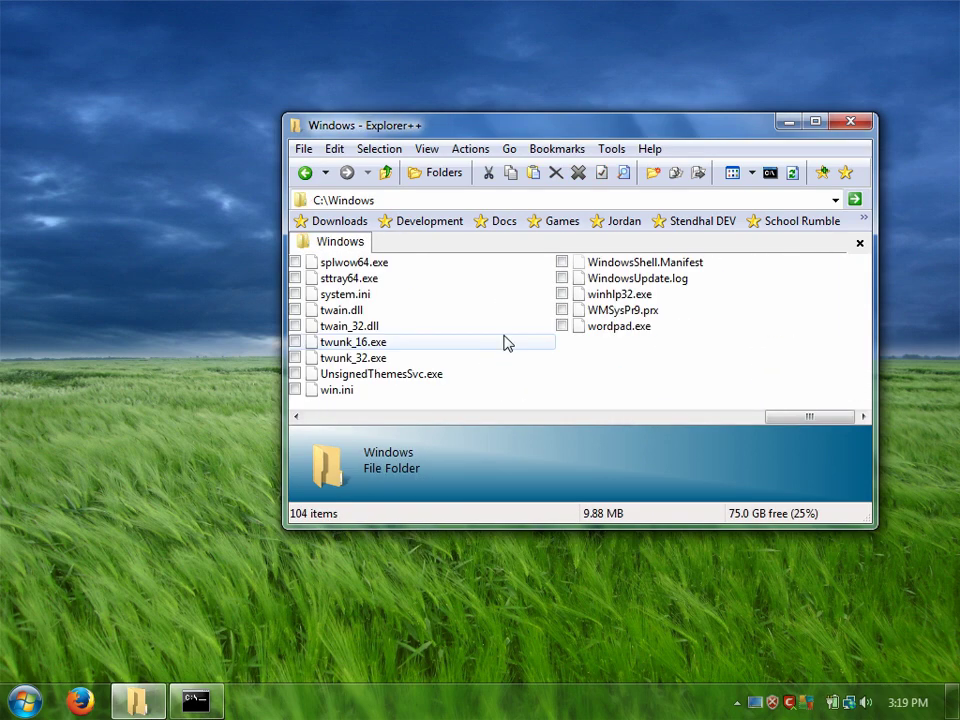
Step: Create a new Notepad++ document in C:\Windows and rename it ShowDesktop.scf
{"action": "right_click", "coordinate": [646, 389]}
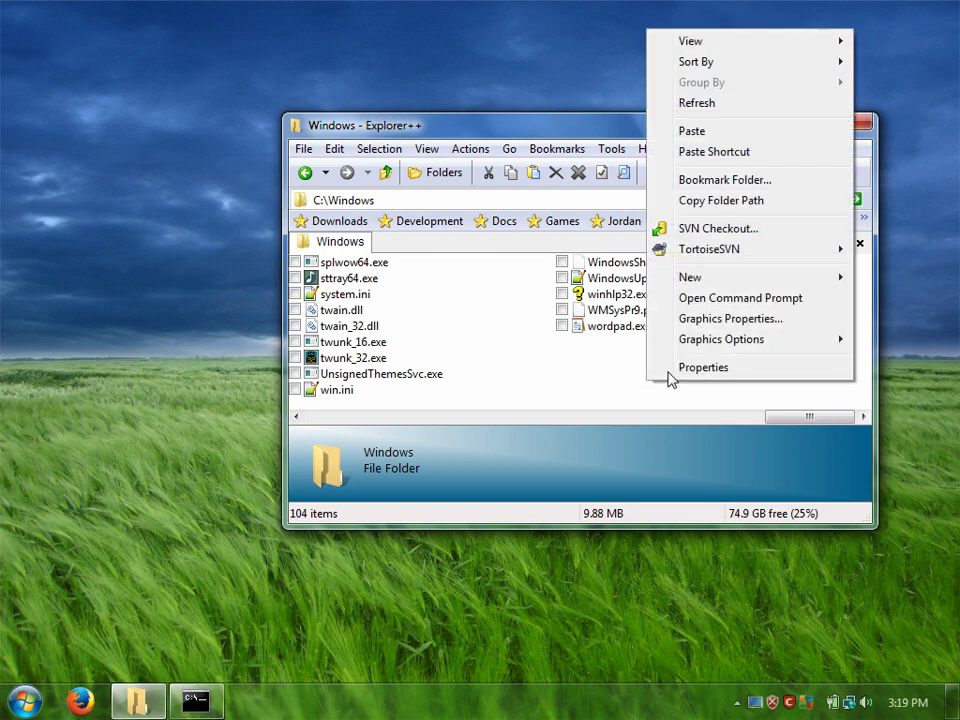
{"action": "mouse_move", "coordinate": [688, 289]}
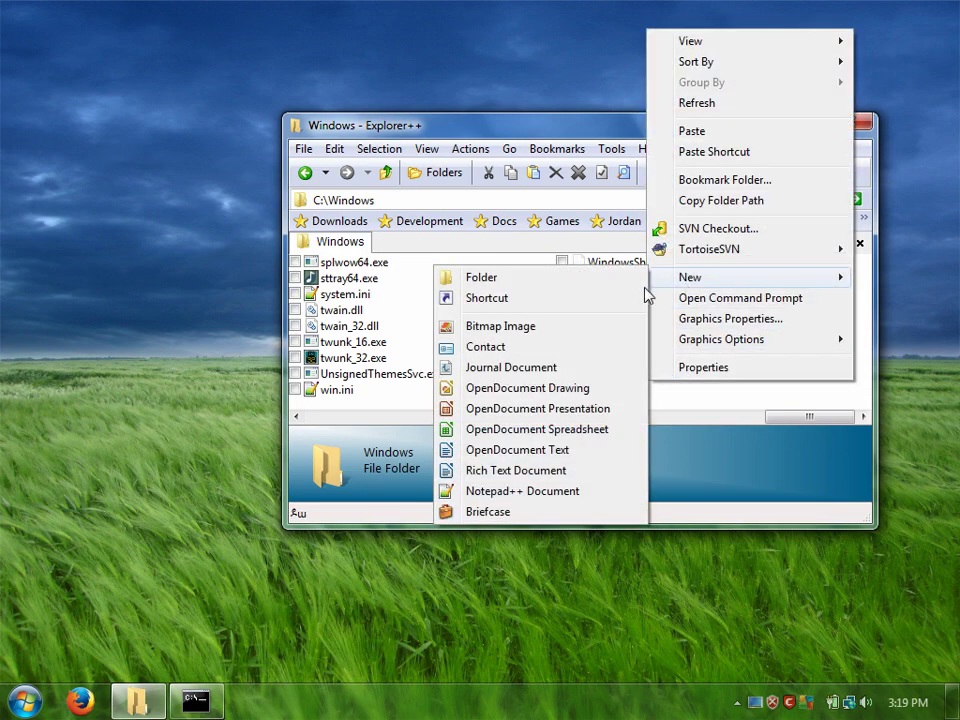
{"action": "left_click", "coordinate": [470, 491]}
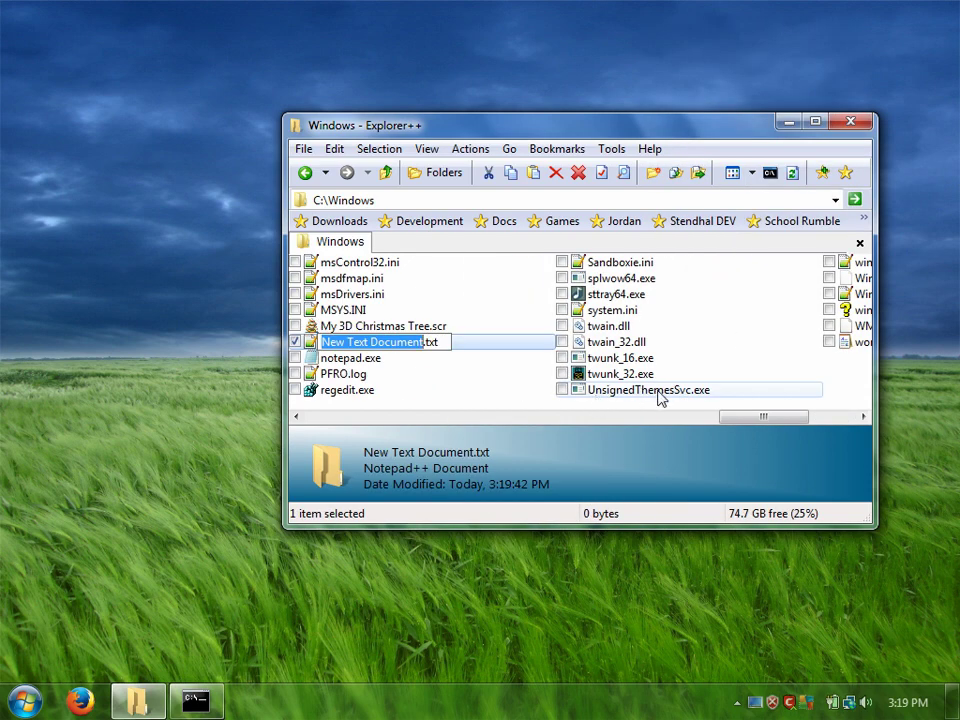
{"action": "type", "text": "ShowDesktop"}
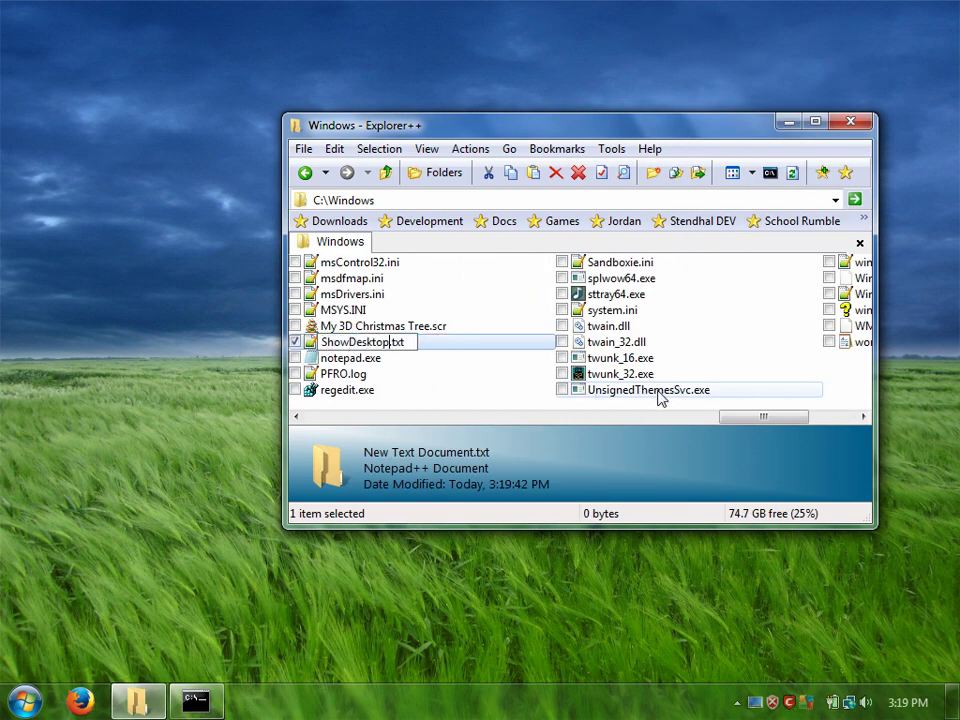
{"action": "key", "text": "End"}
{"action": "key", "text": "BackSpace"}
{"action": "key", "text": "BackSpace"}
{"action": "key", "text": "BackSpace"}
{"action": "type", "text": "scf"}
{"action": "key", "text": "Return"}
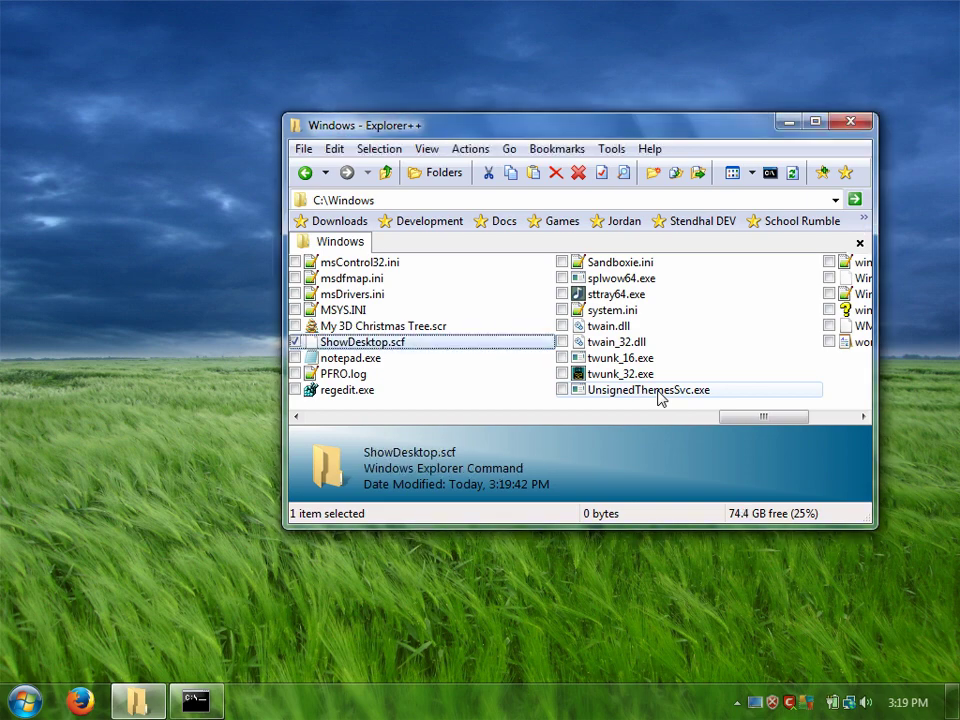
{"action": "double_click", "coordinate": [340, 342]}
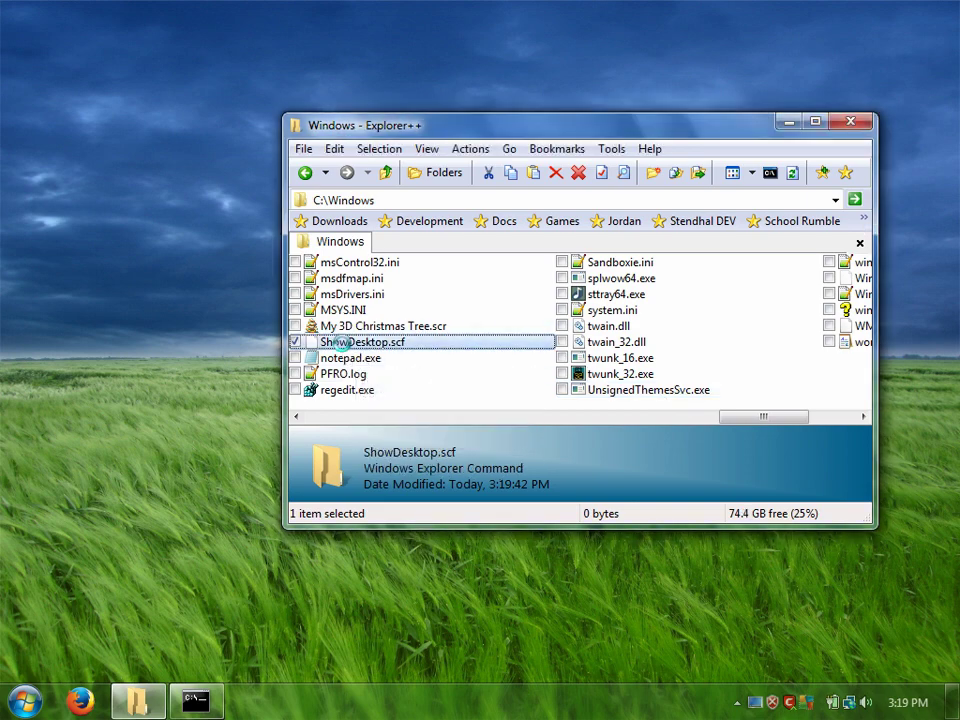
{"action": "right_click", "coordinate": [340, 342]}
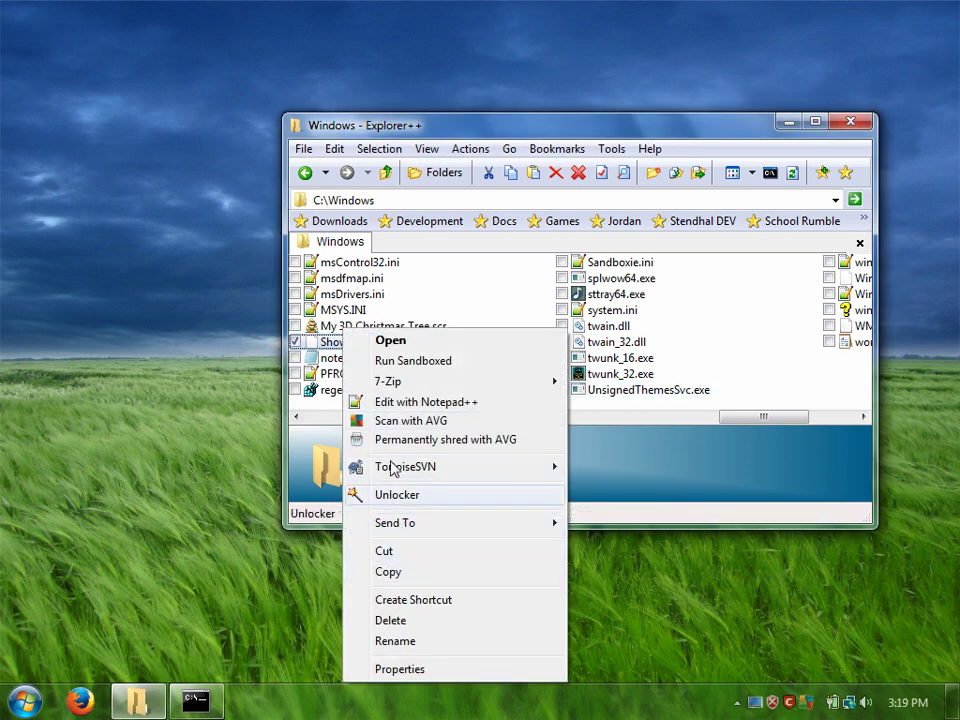
Step: Open ShowDesktop.scf in Notepad++ and write the [Shell] section: Command=2, IconFile=shell32.dll,34
{"action": "left_click", "coordinate": [385, 403]}
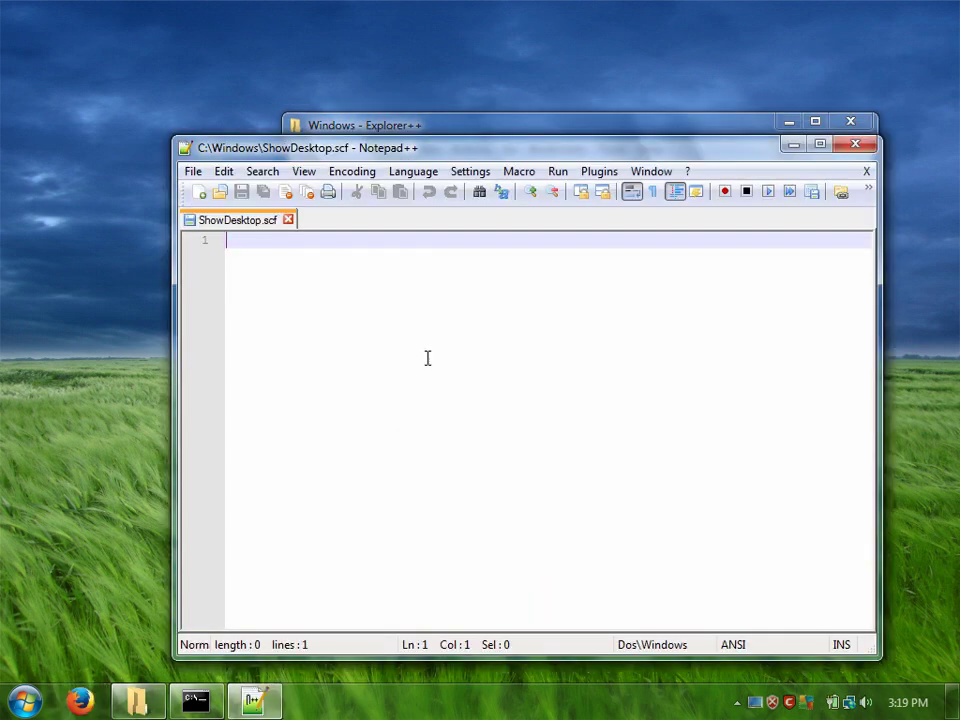
{"action": "type", "text": "["}
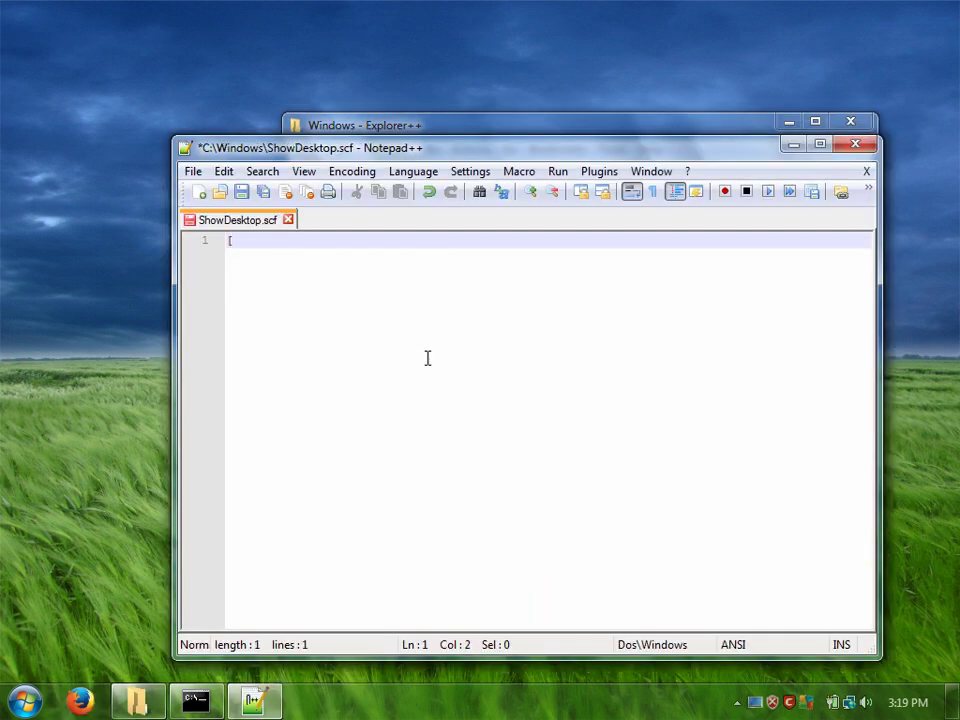
{"action": "type", "text": "Shell]"}
{"action": "key", "text": "Return"}
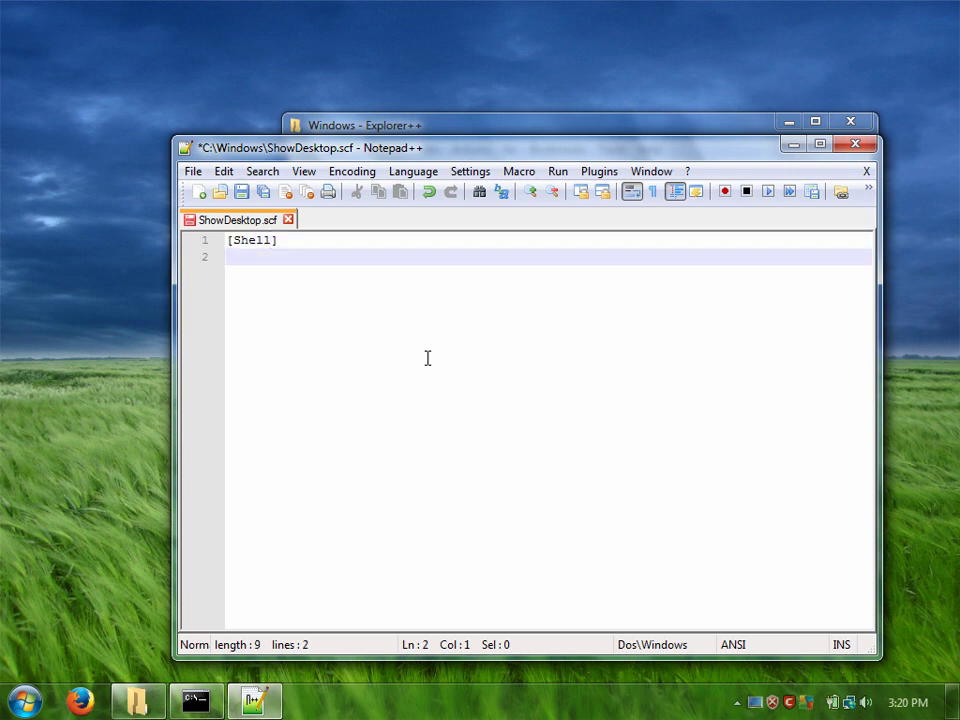
{"action": "type", "text": "Comman"}
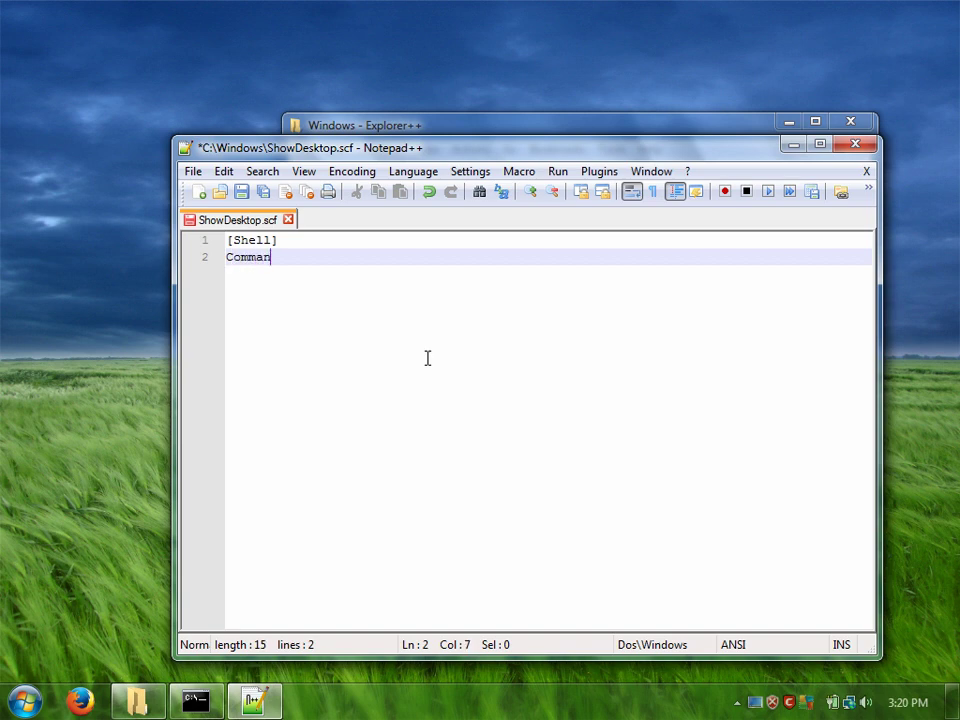
{"action": "type", "text": "d=2"}
{"action": "key", "text": "Return"}
{"action": "type", "text": "Icon"}
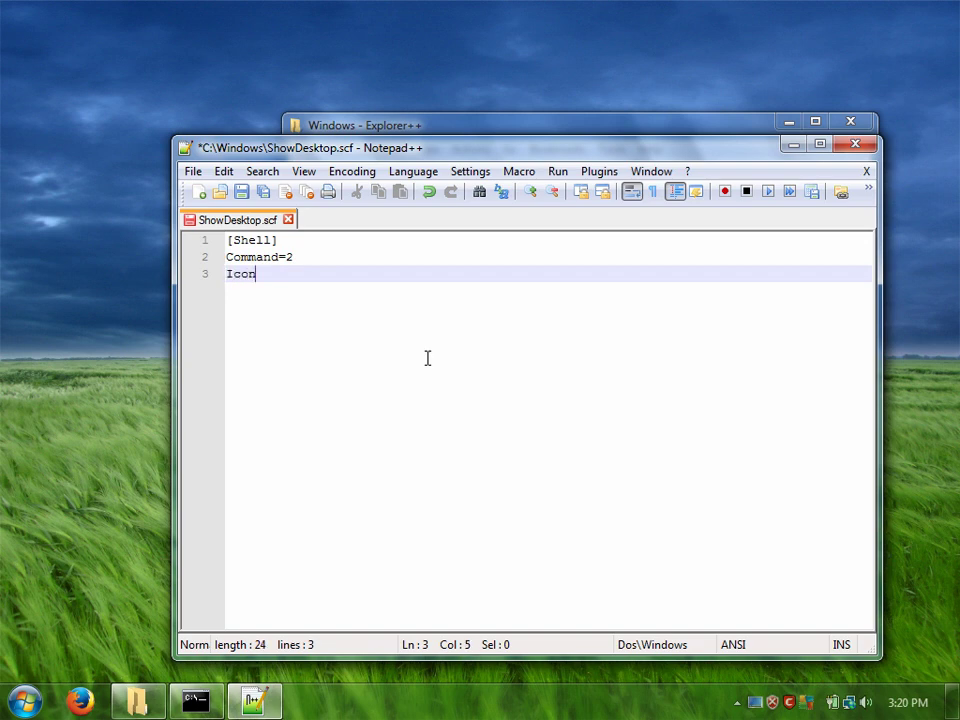
{"action": "type", "text": "File="}
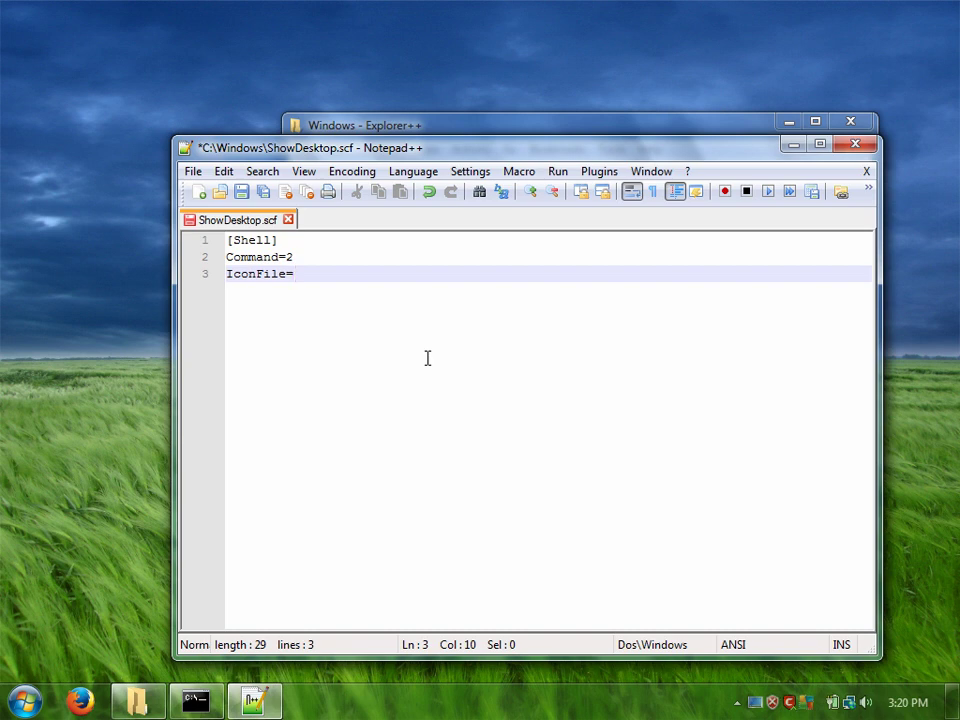
{"action": "type", "text": "shell32.dll,"}
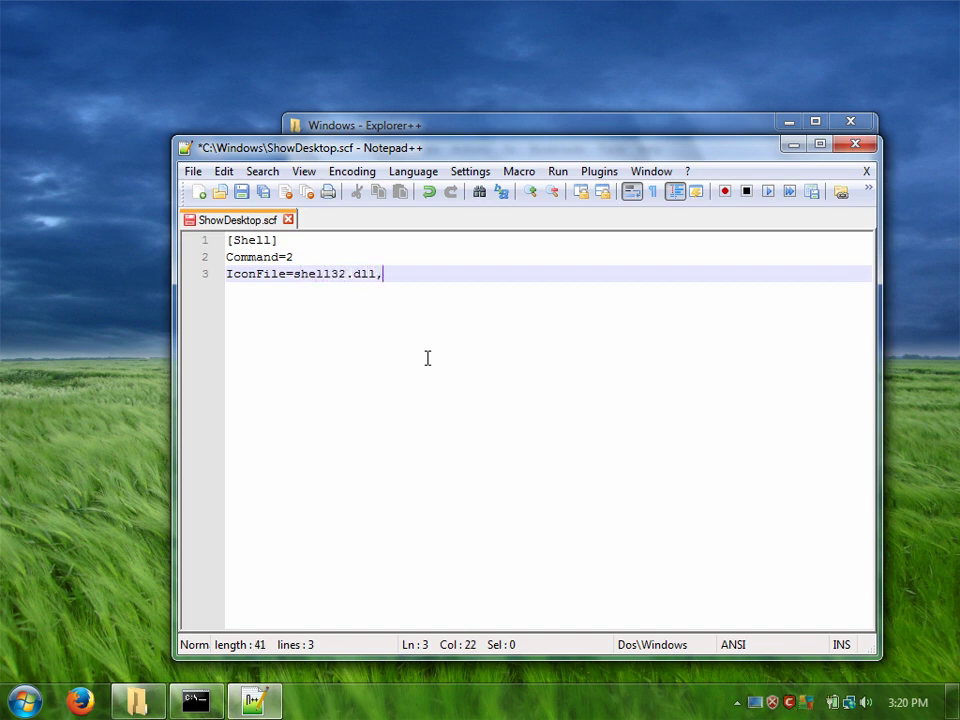
{"action": "type", "text": "34"}
Step: Add a [TaskBar] section with Command=ToggleDesktop and save the file
{"action": "key", "text": "Return"}
{"action": "type", "text": "["}
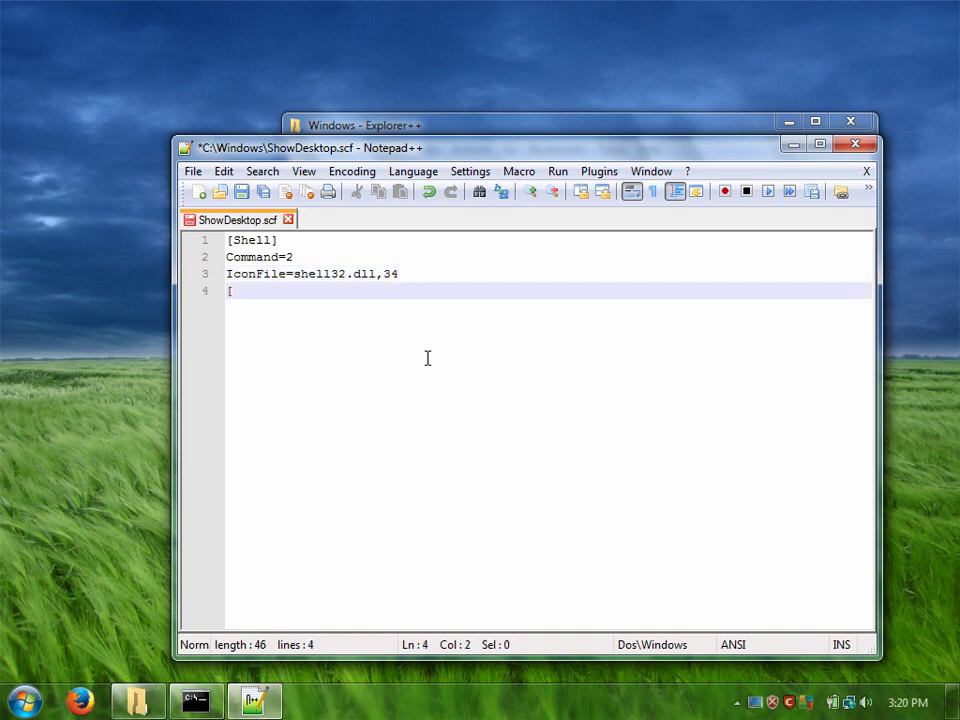
{"action": "type", "text": "TaskBar]"}
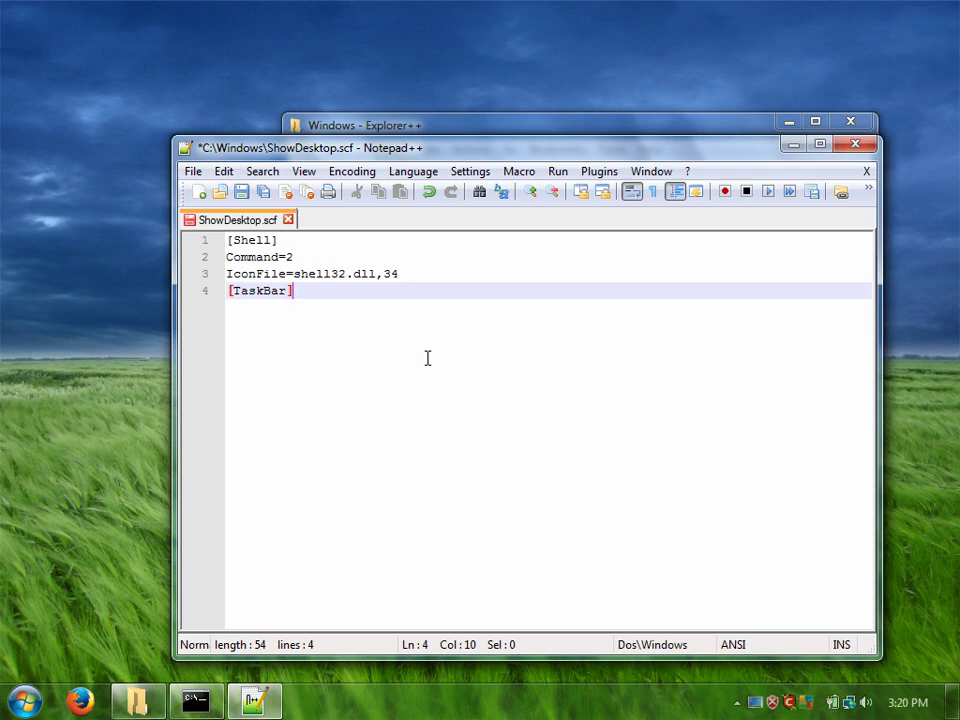
{"action": "key", "text": "Return"}
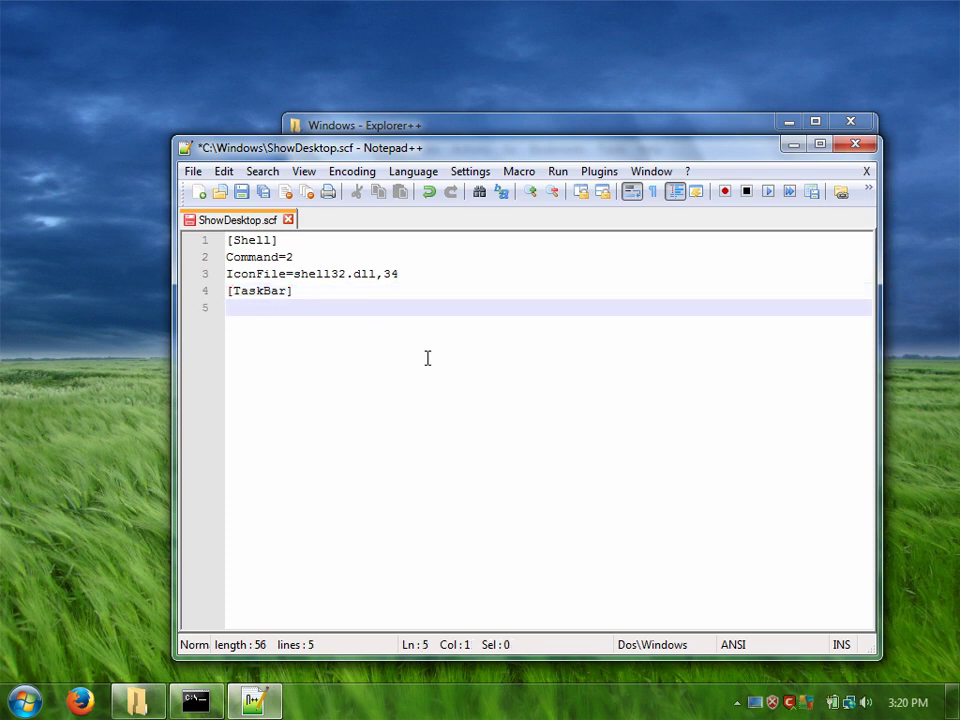
{"action": "type", "text": "Command=To"}
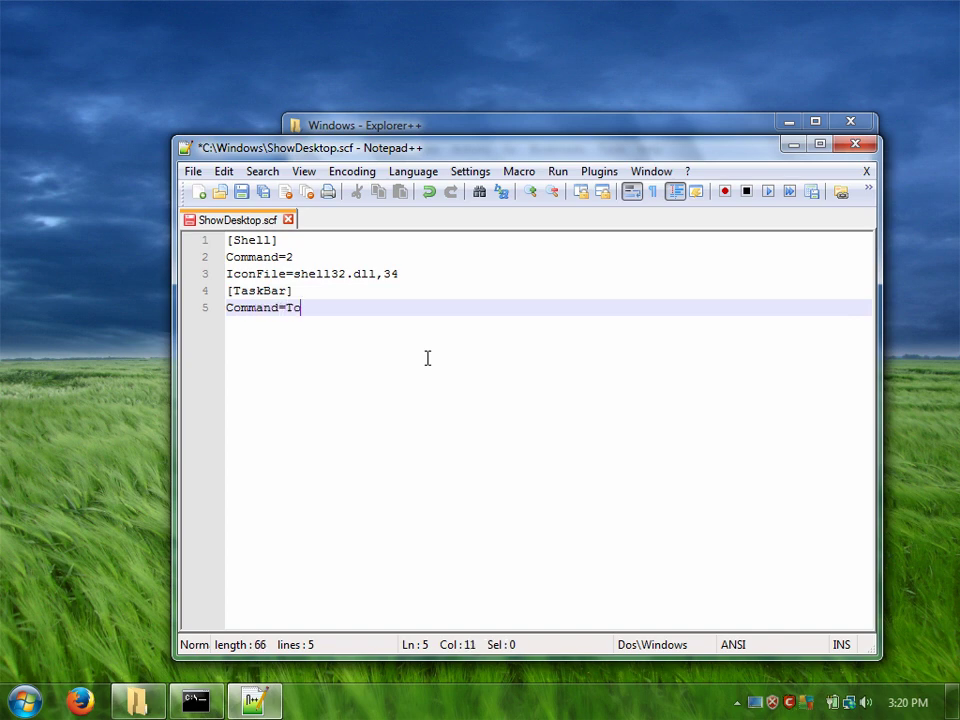
{"action": "type", "text": "ggleDeskt"}
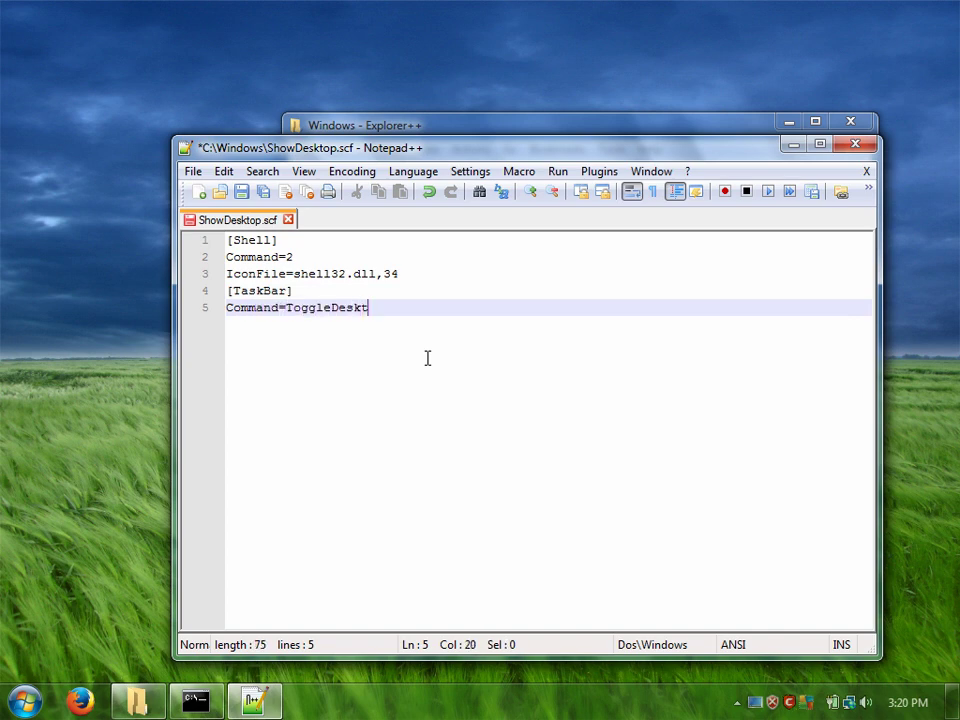
{"action": "type", "text": "op"}
{"action": "left_click", "coordinate": [241, 191]}
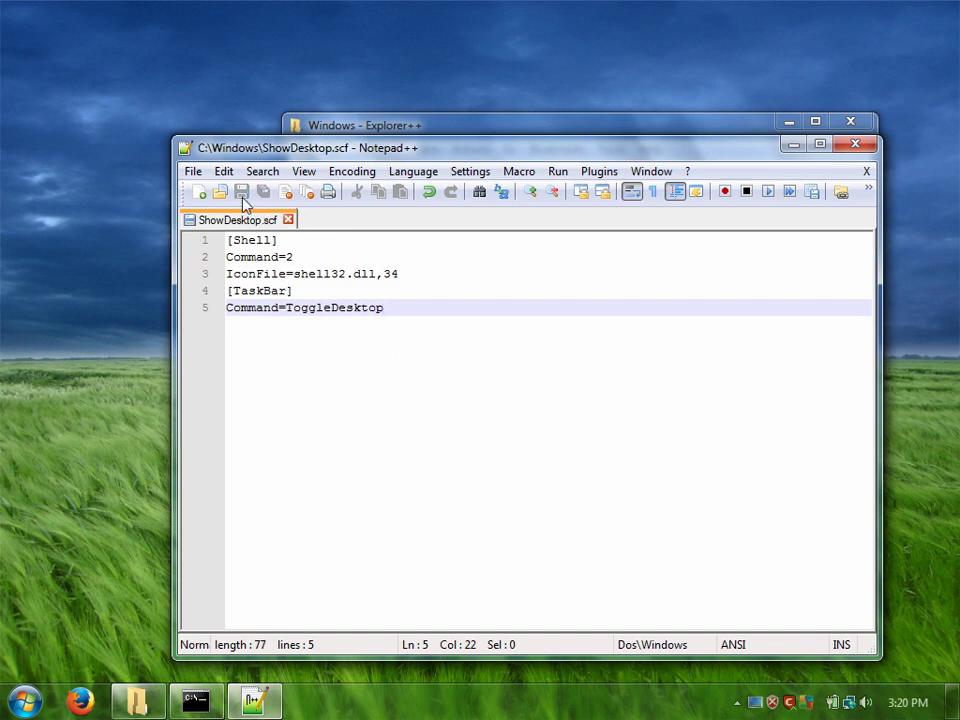
Step: Run ShowDesktop.scf to test showing the desktop, then refresh and jump to it with 'show'
{"action": "left_click", "coordinate": [793, 144]}
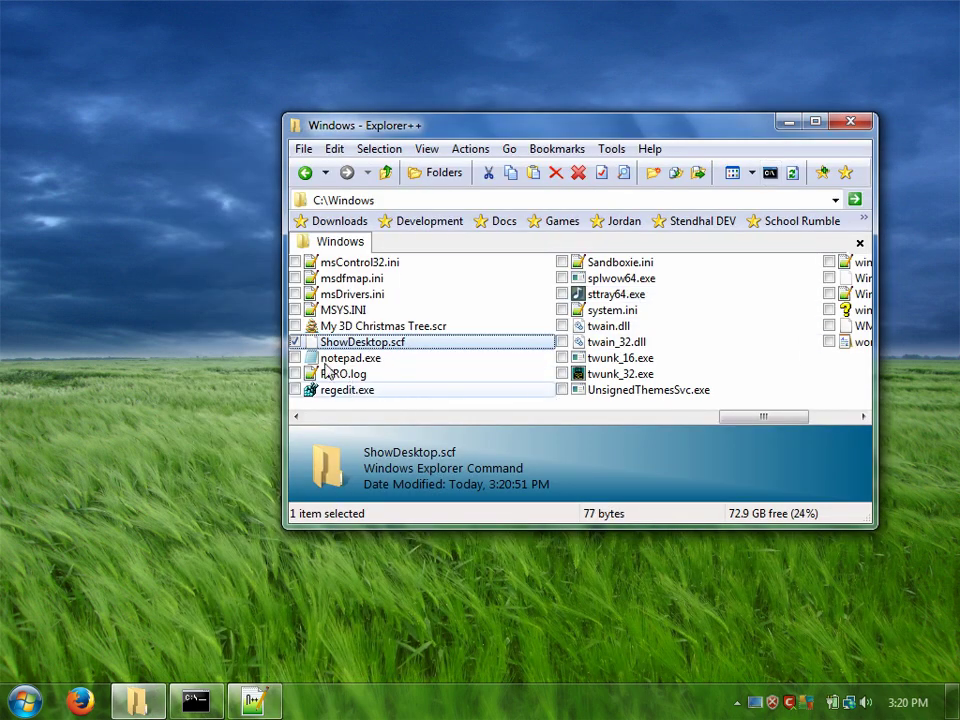
{"action": "double_click", "coordinate": [337, 347]}
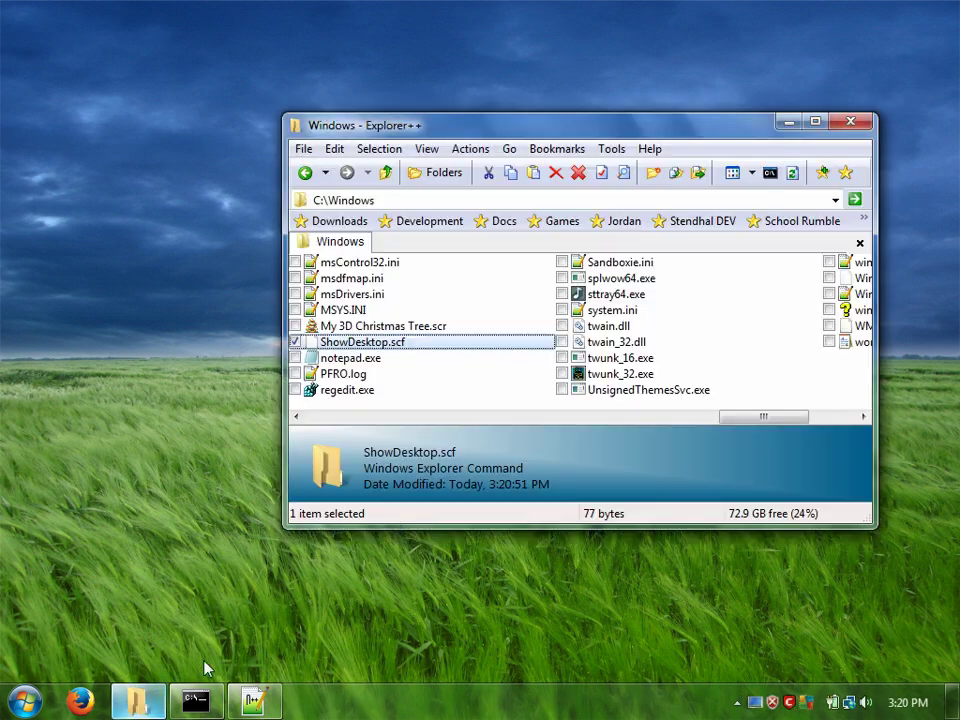
{"action": "left_click", "coordinate": [791, 174]}
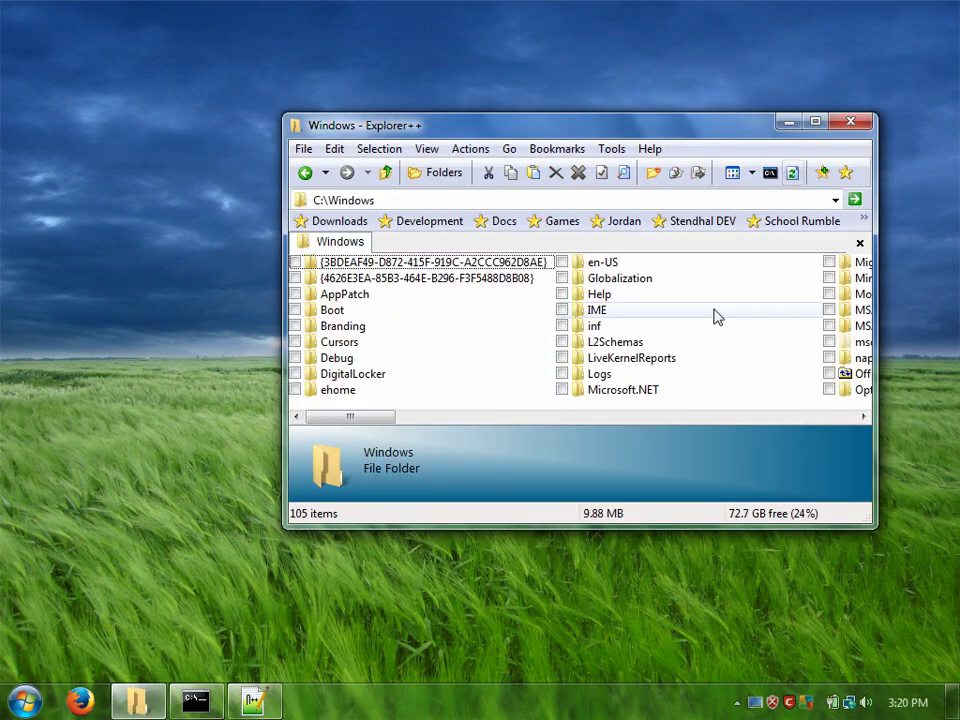
{"action": "left_click", "coordinate": [716, 317]}
{"action": "scroll", "coordinate": [729, 315], "scroll_direction": "down", "scroll_amount": 5}
{"action": "type", "text": "show"}
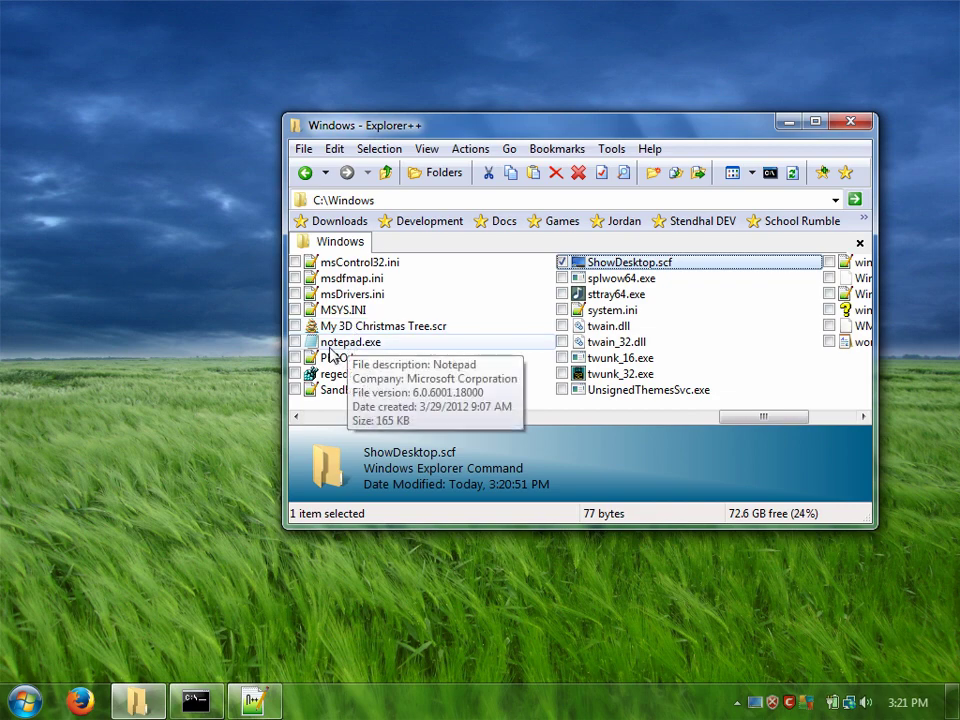
Step: Launch Notepad from C:\Windows, pin it to the taskbar, and close its empty window
{"action": "double_click", "coordinate": [331, 344]}
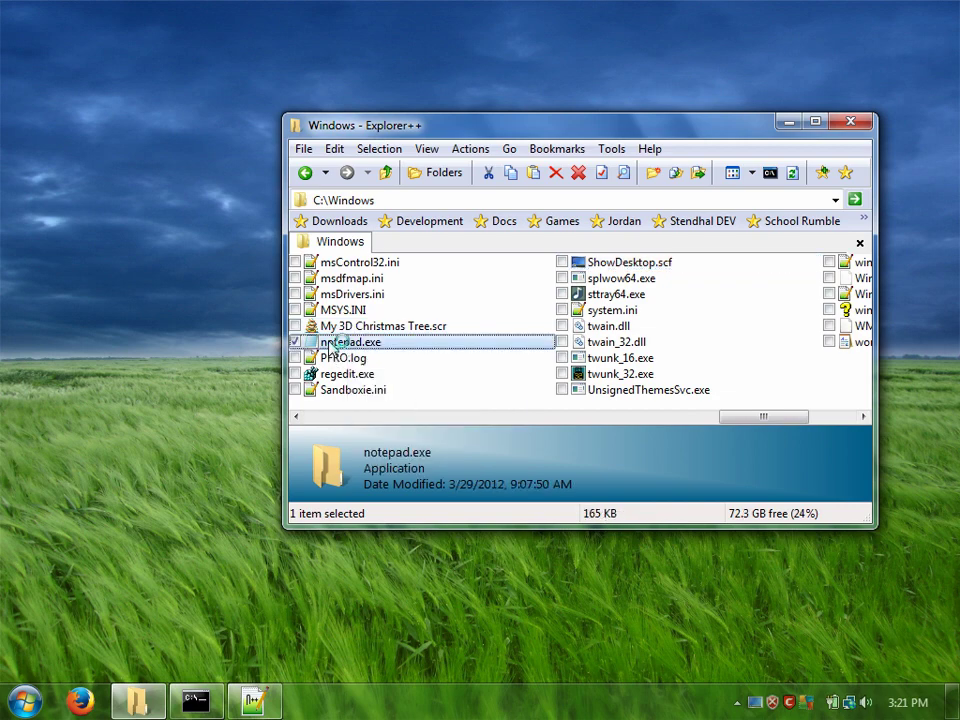
{"action": "left_click", "coordinate": [310, 703]}
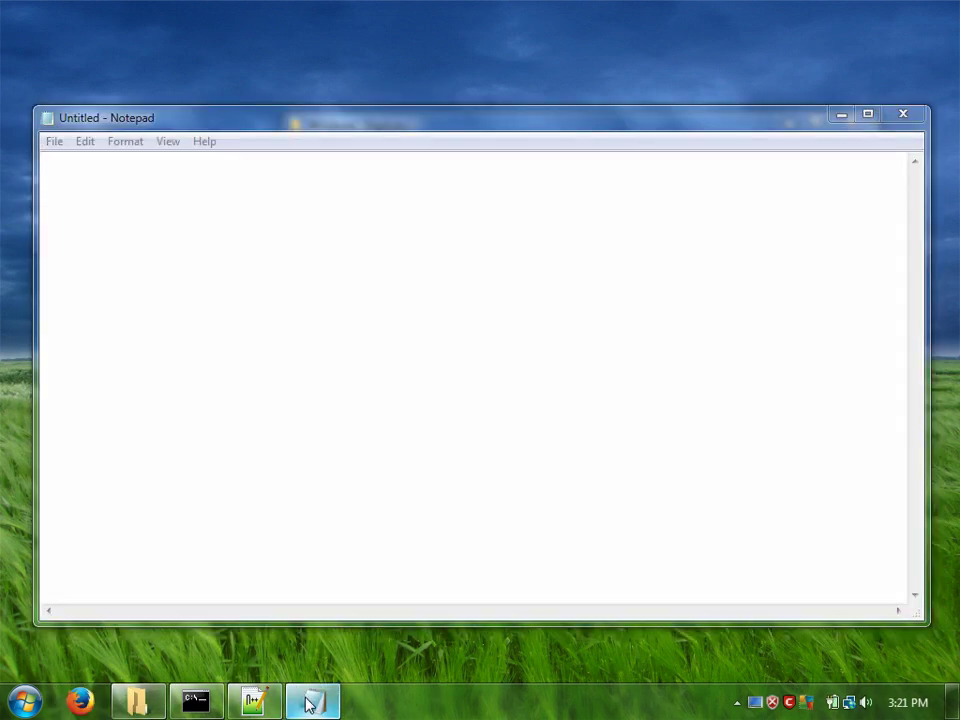
{"action": "right_click", "coordinate": [308, 705]}
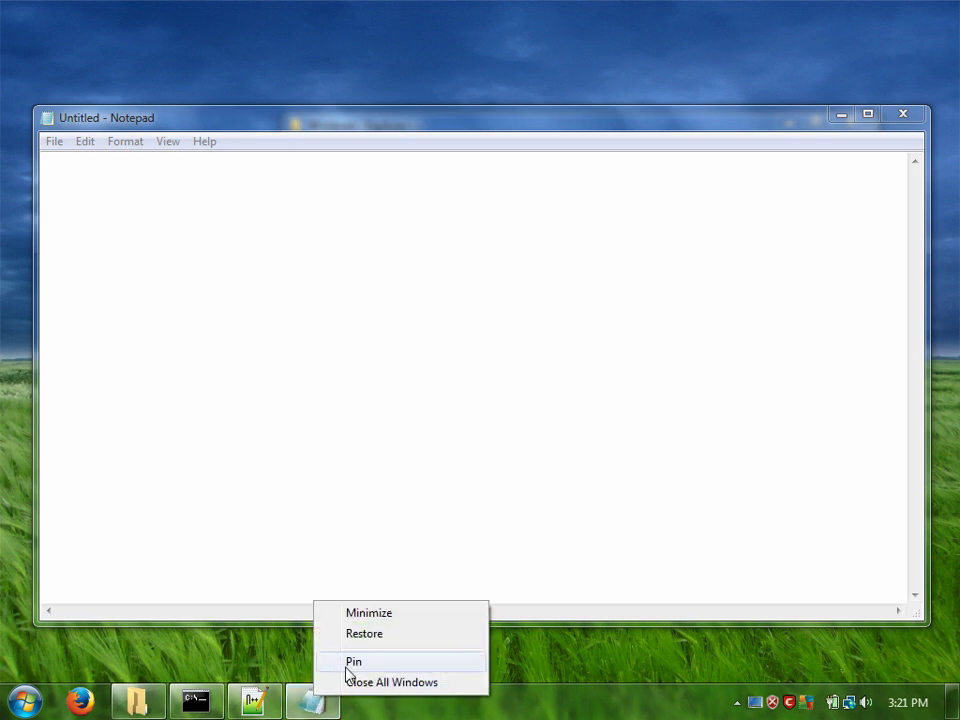
{"action": "left_click", "coordinate": [348, 664]}
{"action": "left_click", "coordinate": [561, 361]}
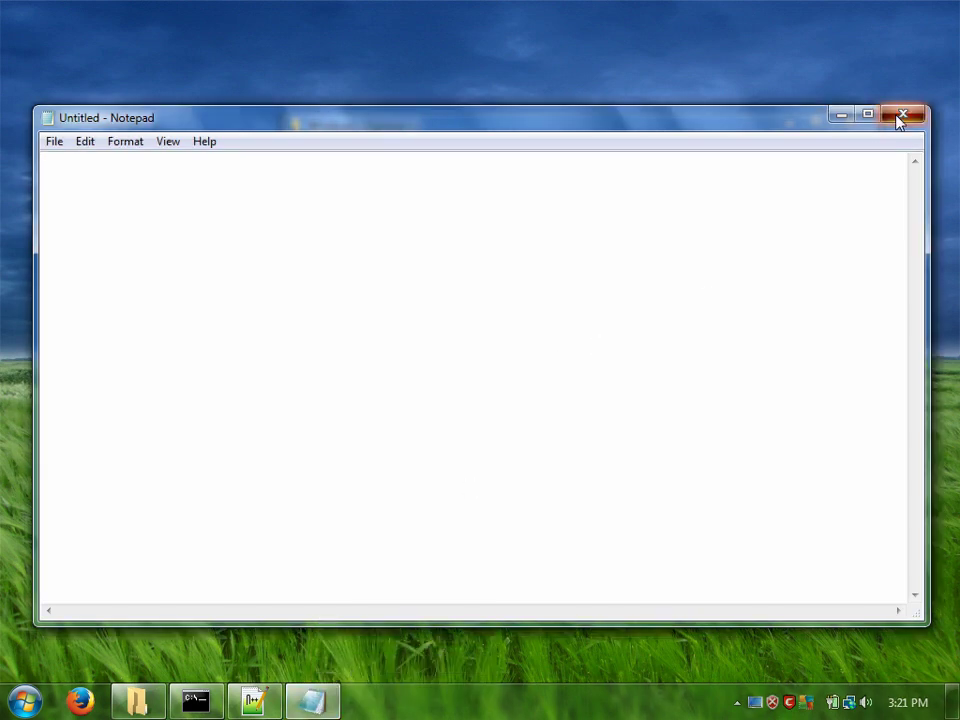
{"action": "left_click", "coordinate": [901, 116]}
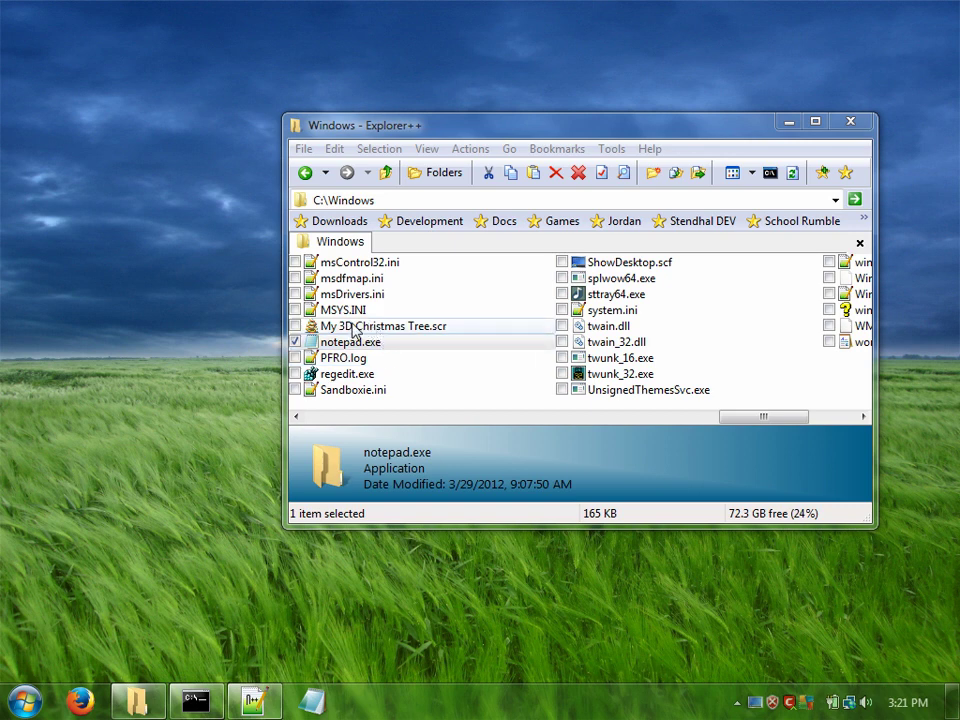
{"action": "right_click", "coordinate": [316, 704]}
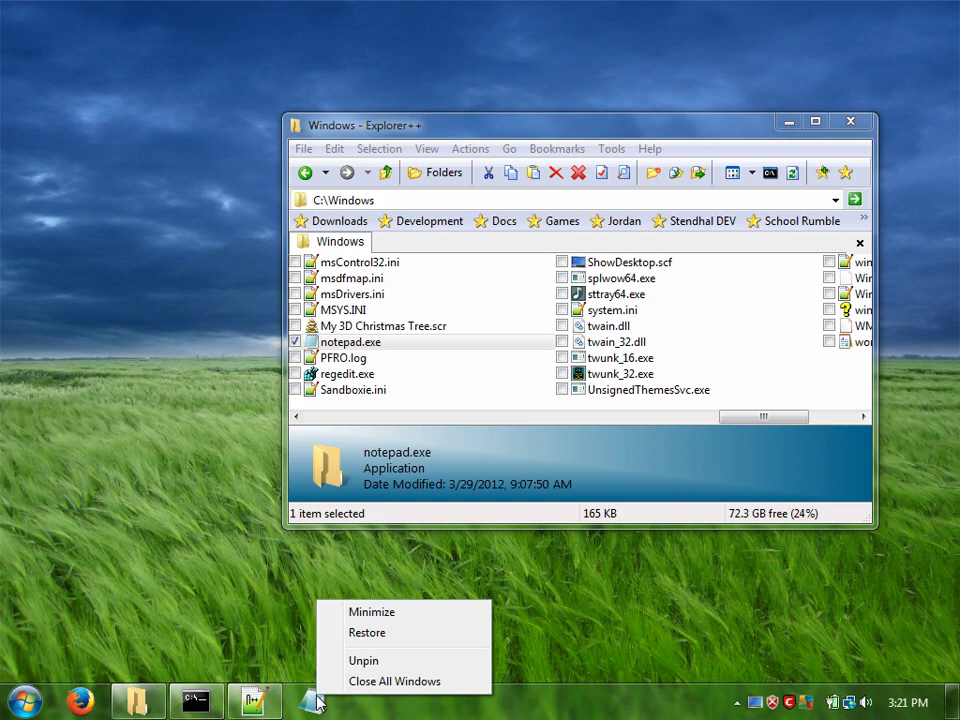
Step: Search 'notepad' in the Start menu and open the Notepad shortcut's Properties
{"action": "left_click", "coordinate": [131, 630]}
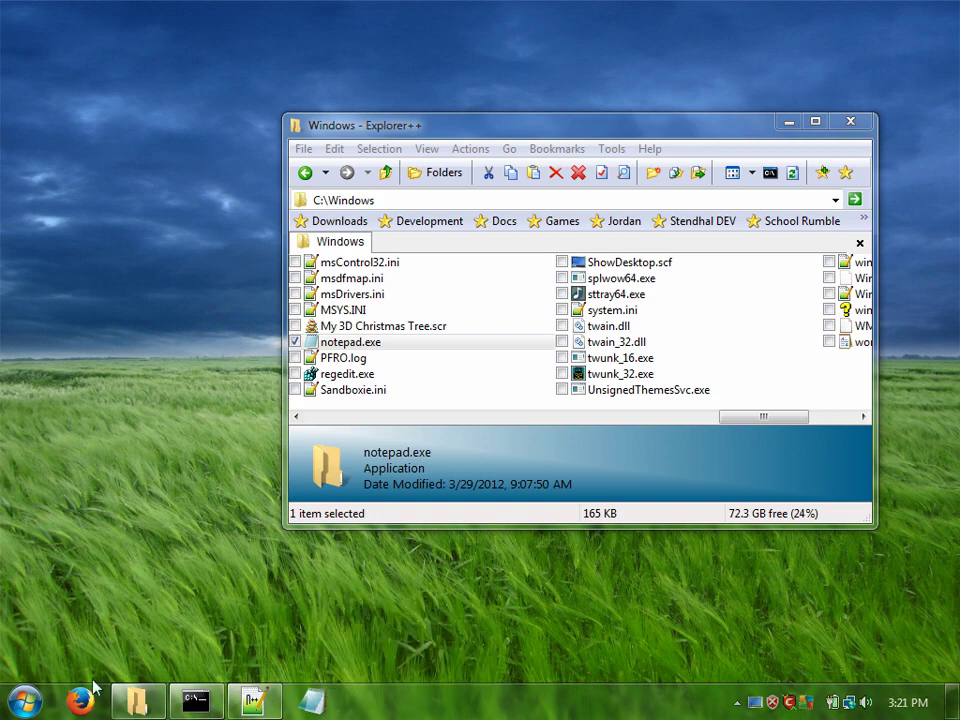
{"action": "left_click", "coordinate": [22, 703]}
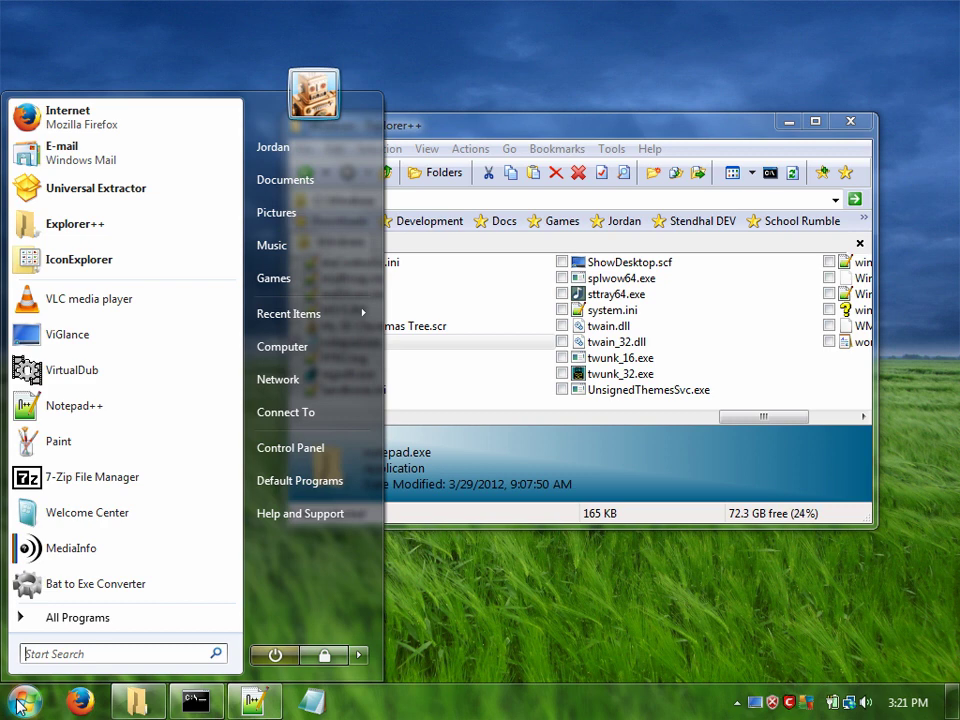
{"action": "type", "text": "no"}
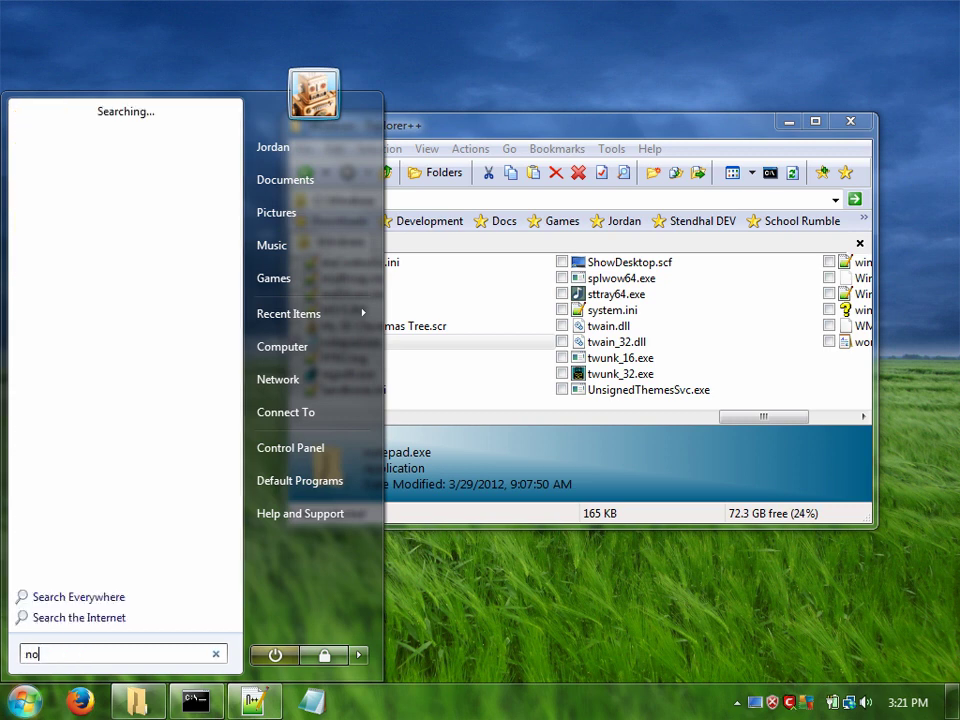
{"action": "type", "text": "tepad"}
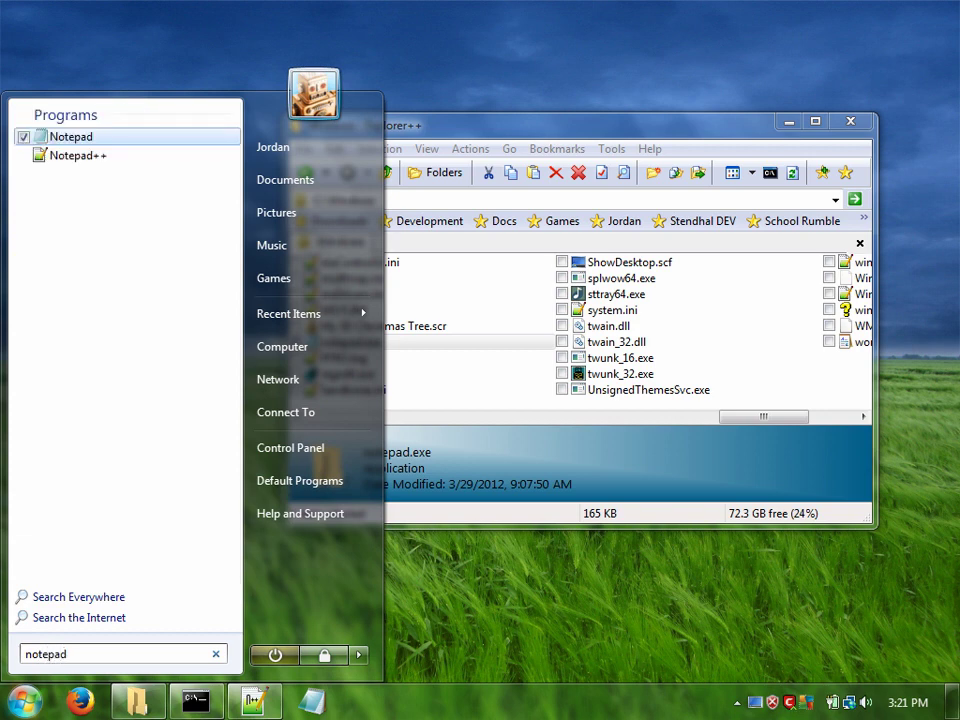
{"action": "right_click", "coordinate": [36, 133]}
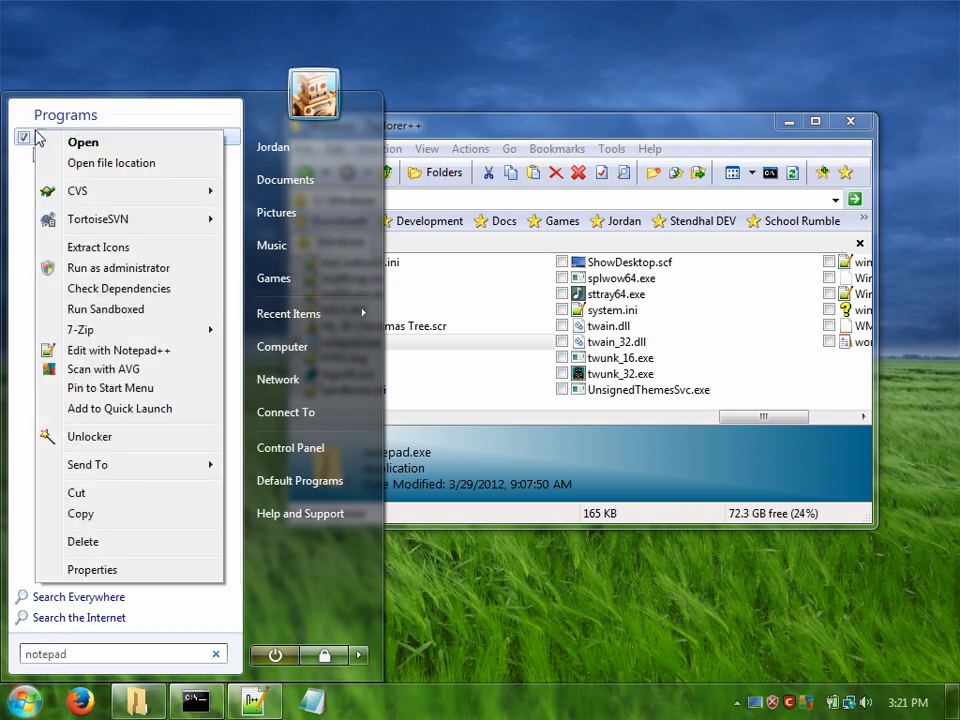
{"action": "left_click", "coordinate": [94, 570]}
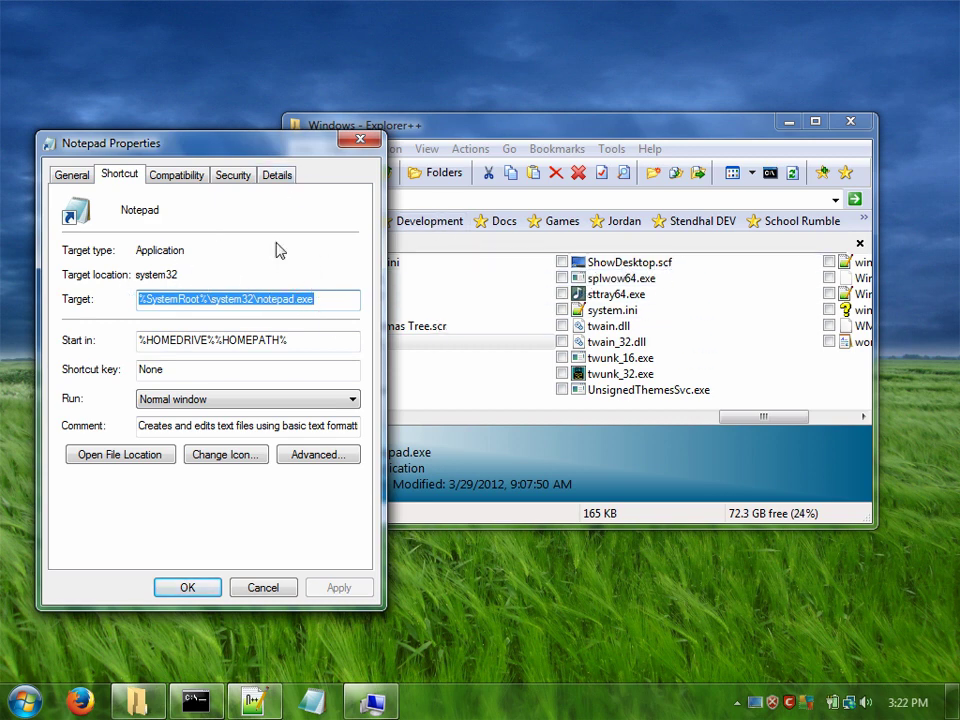
Step: Enter C:\Windows\ShowDesktop.scf as the Notepad shortcut's Target
{"action": "type", "text": "C:\\"}
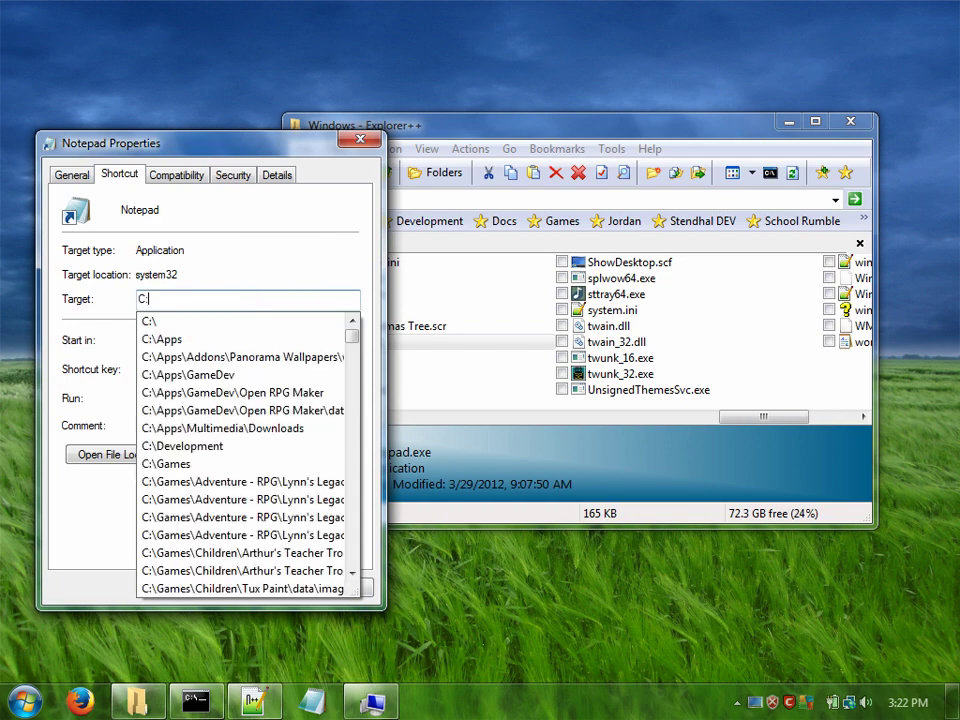
{"action": "type", "text": "Windows\\ShowDesktop.scf"}
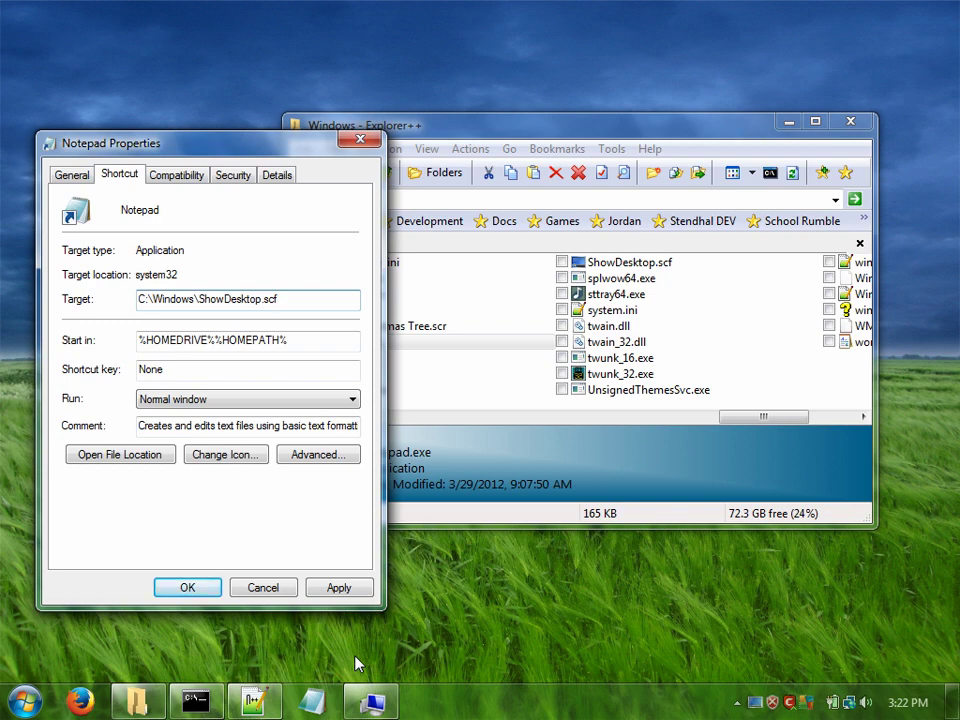
{"action": "left_click", "coordinate": [362, 141]}
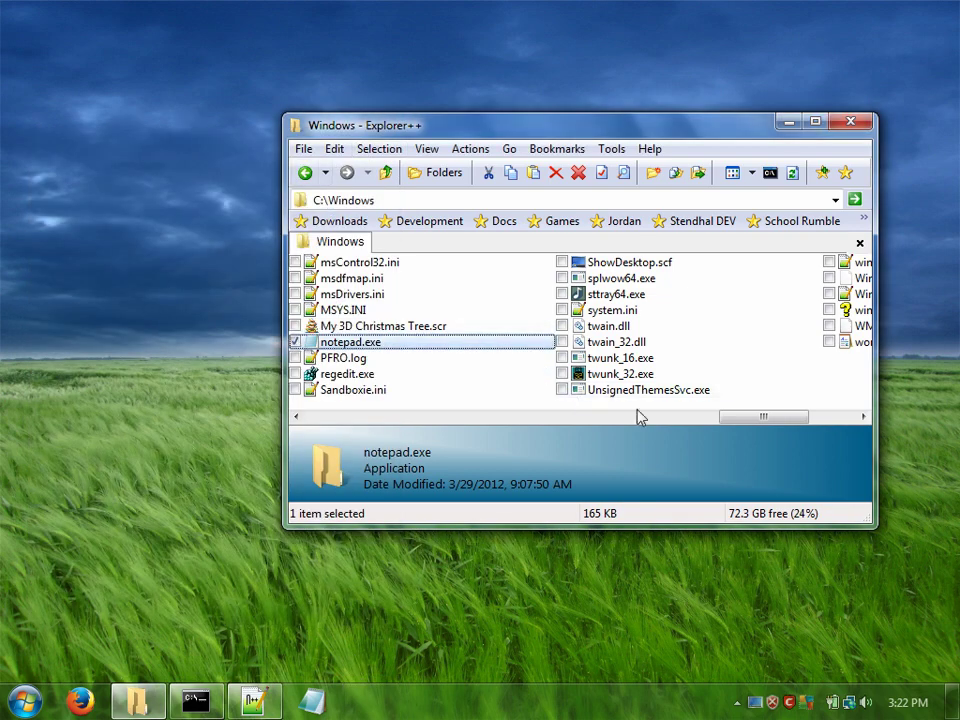
{"action": "left_click", "coordinate": [845, 402]}
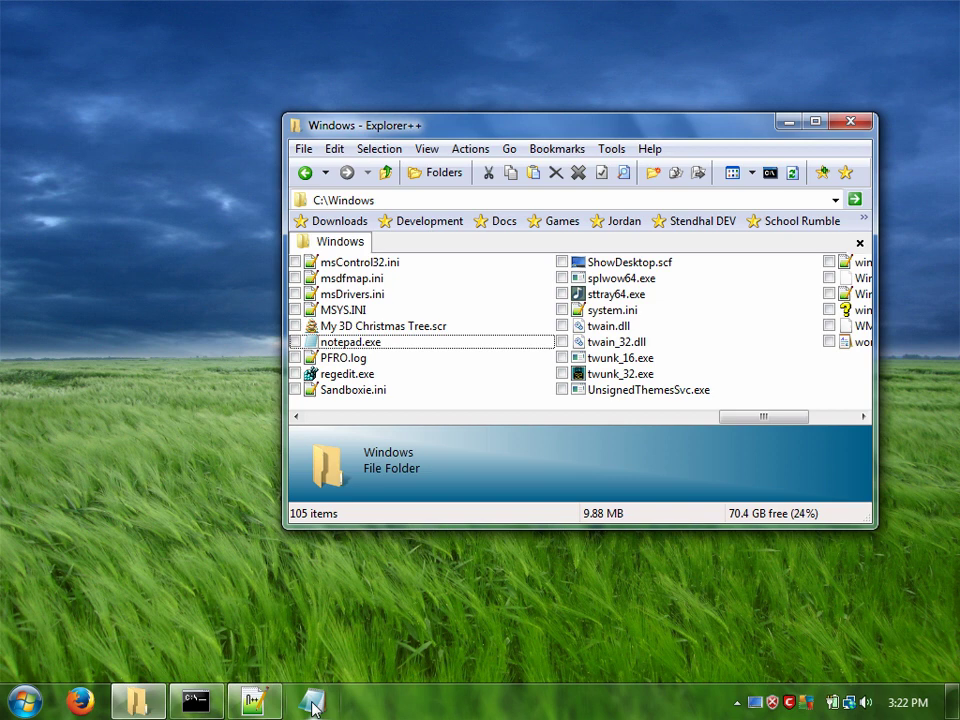
{"action": "right_click", "coordinate": [314, 706], "text": "shift"}
{"action": "left_click", "coordinate": [543, 713]}
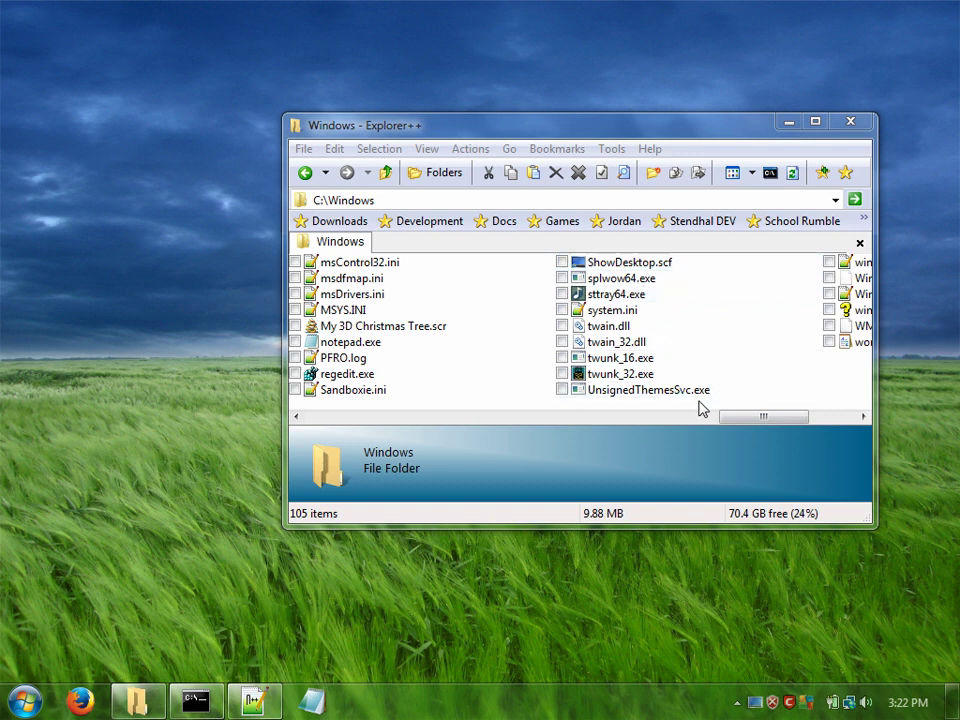
{"action": "left_click", "coordinate": [842, 403]}
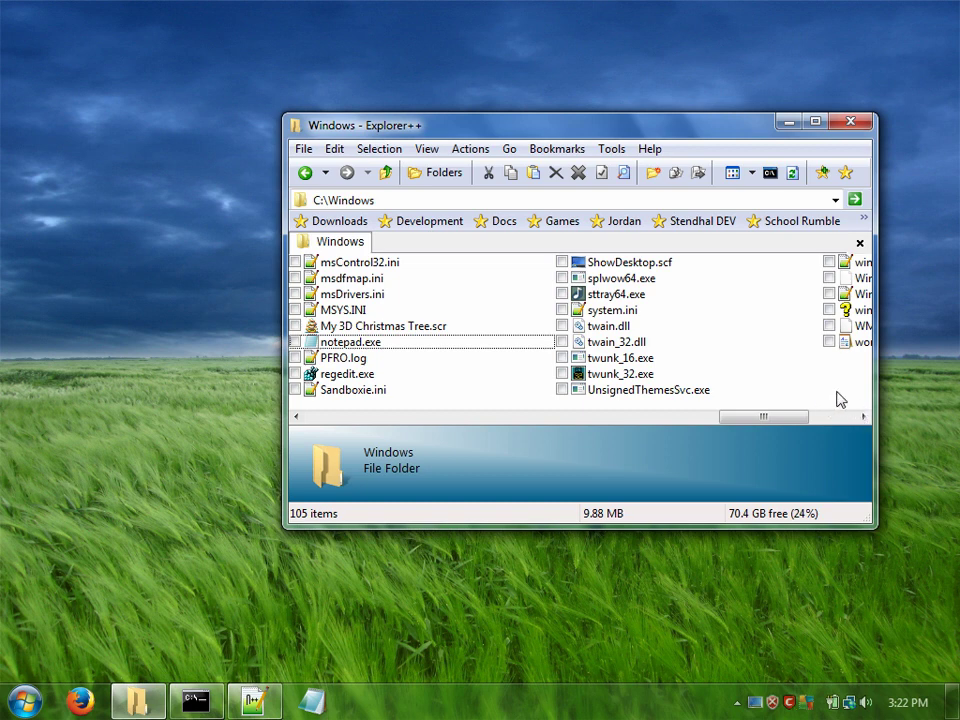
Step: Create a new Notepad++ document in C:\Windows and rename it ShowDesktop.bat
{"action": "right_click", "coordinate": [840, 400]}
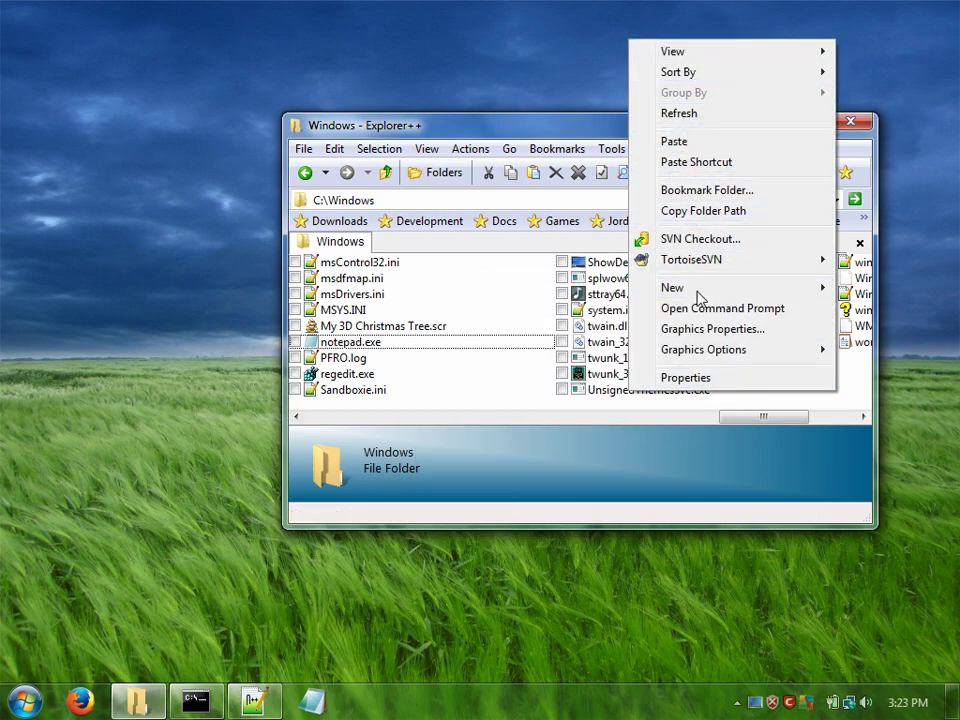
{"action": "mouse_move", "coordinate": [630, 293]}
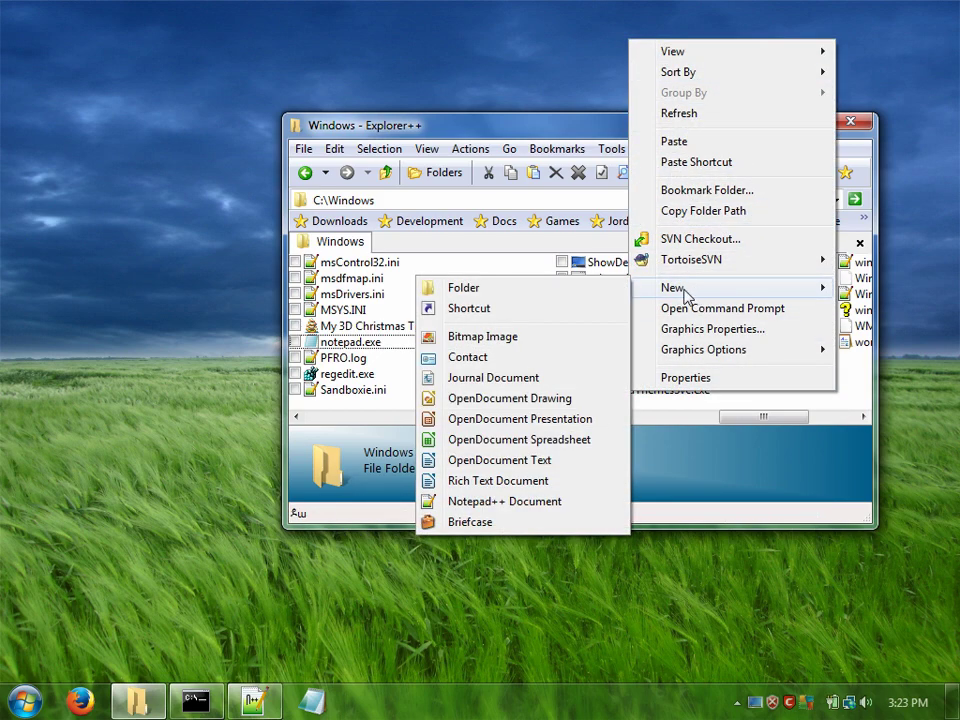
{"action": "left_click", "coordinate": [477, 501]}
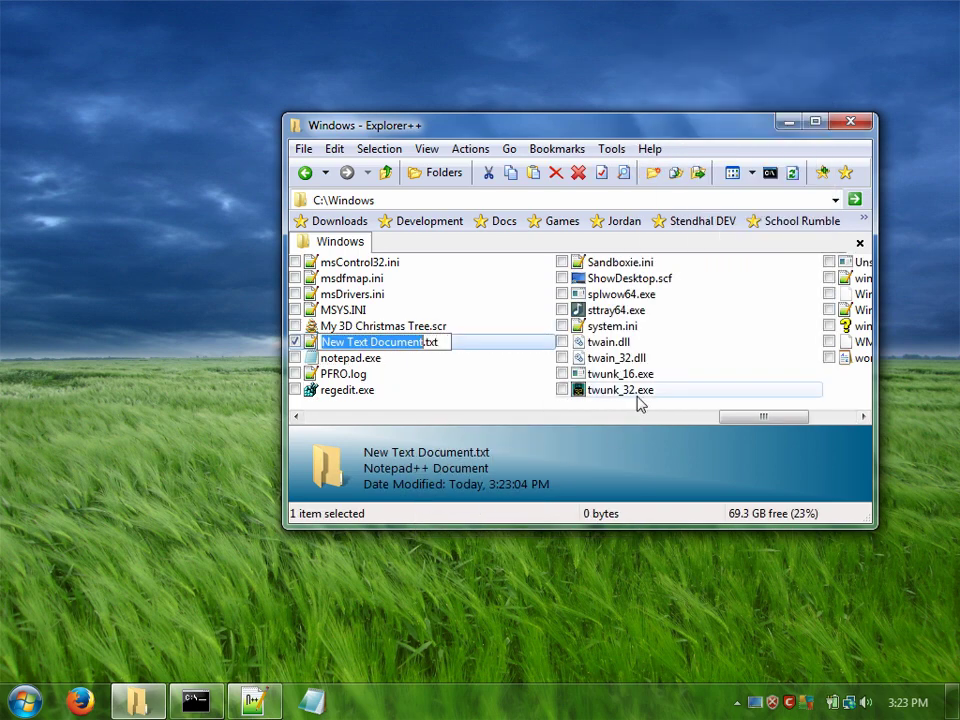
{"action": "type", "text": "ShowD"}
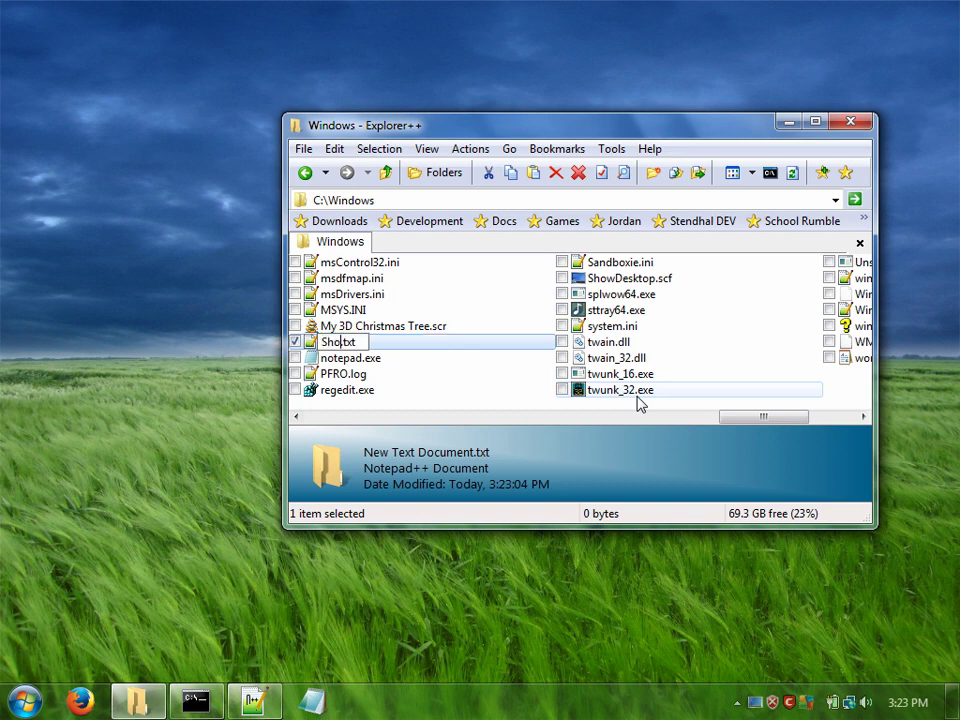
{"action": "type", "text": "esktop"}
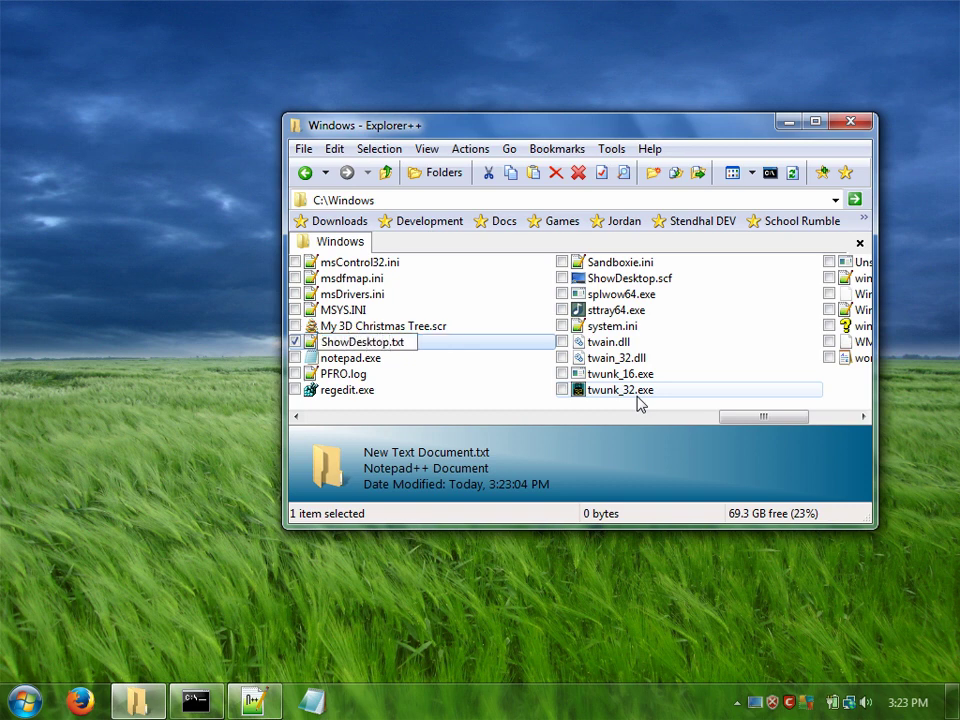
{"action": "key", "text": "Right"}
{"action": "key", "text": "Delete"}
{"action": "key", "text": "Delete"}
{"action": "key", "text": "Delete"}
{"action": "type", "text": "bat"}
{"action": "key", "text": "Return"}
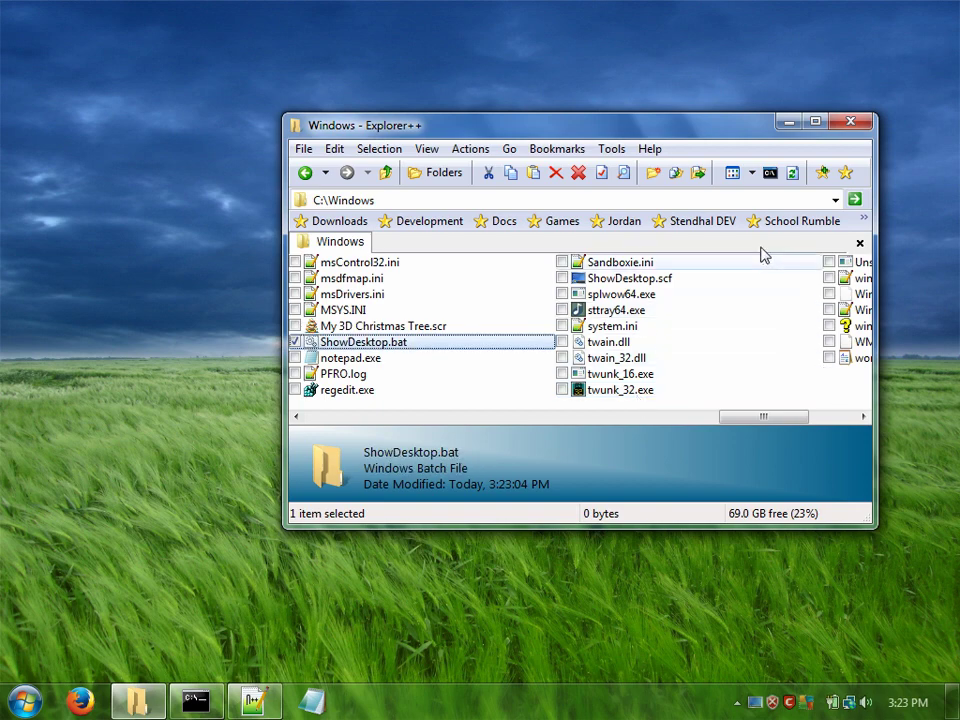
{"action": "left_click", "coordinate": [793, 174]}
{"action": "left_click", "coordinate": [735, 294]}
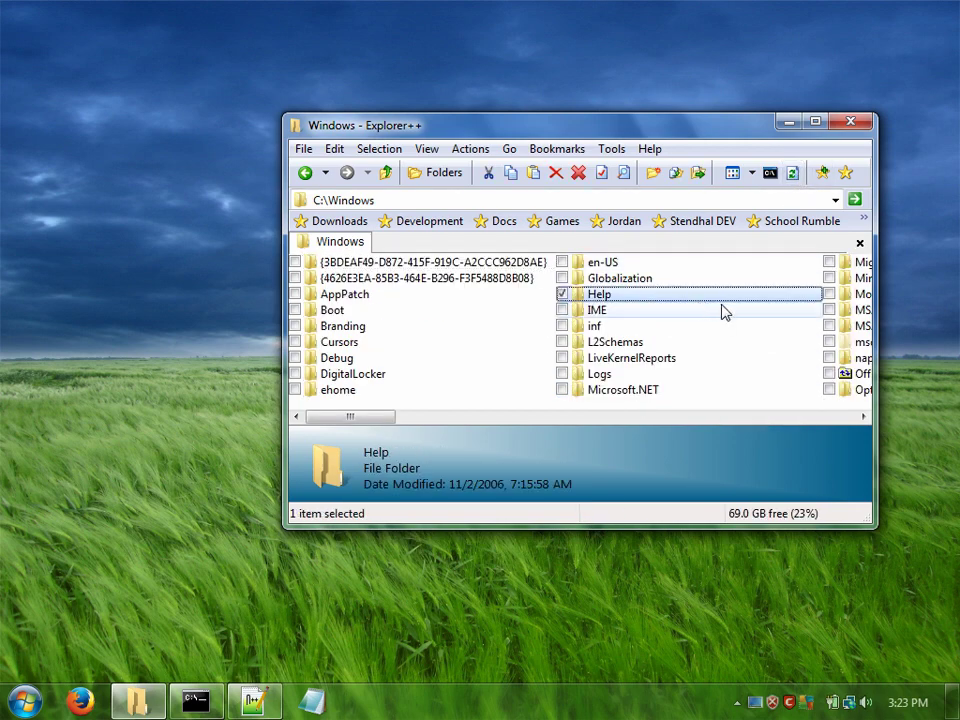
{"action": "type", "text": "show"}
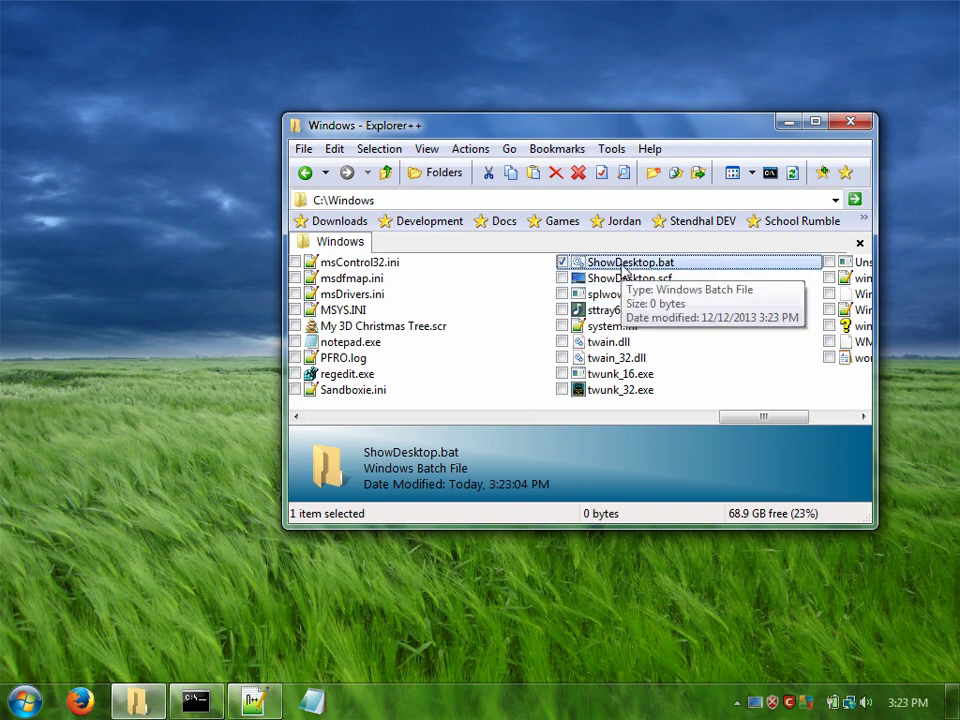
{"action": "right_click", "coordinate": [622, 263]}
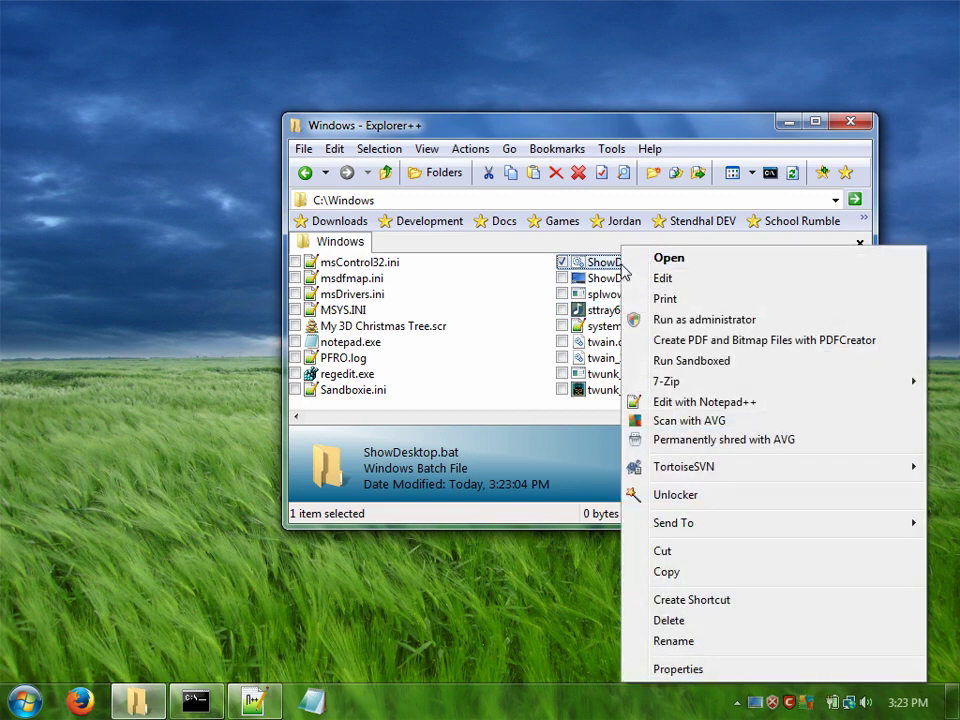
{"action": "left_click", "coordinate": [658, 403]}
{"action": "type", "text": "@"}
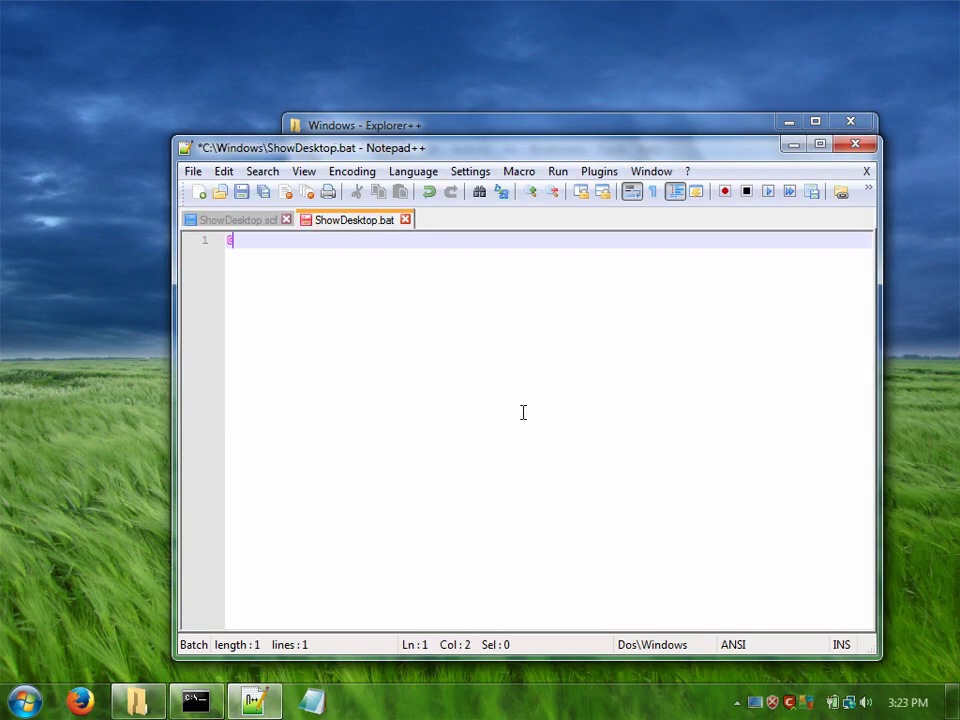
{"action": "type", "text": "echo off"}
{"action": "key", "text": "Return"}
{"action": "key", "text": "Return"}
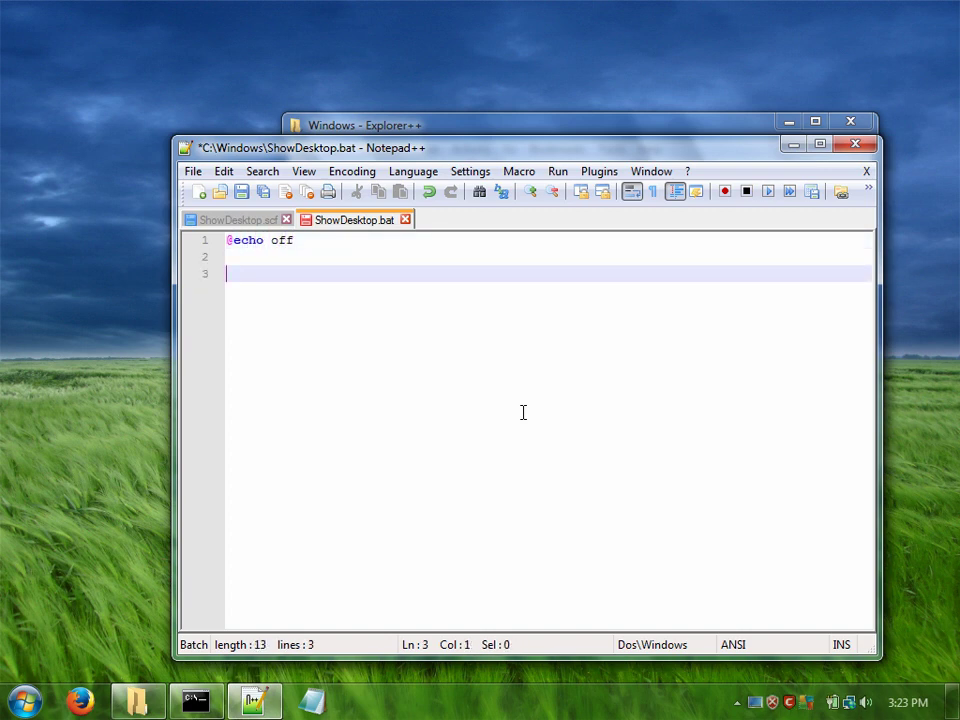
{"action": "type", "text": "ShowDesktop."}
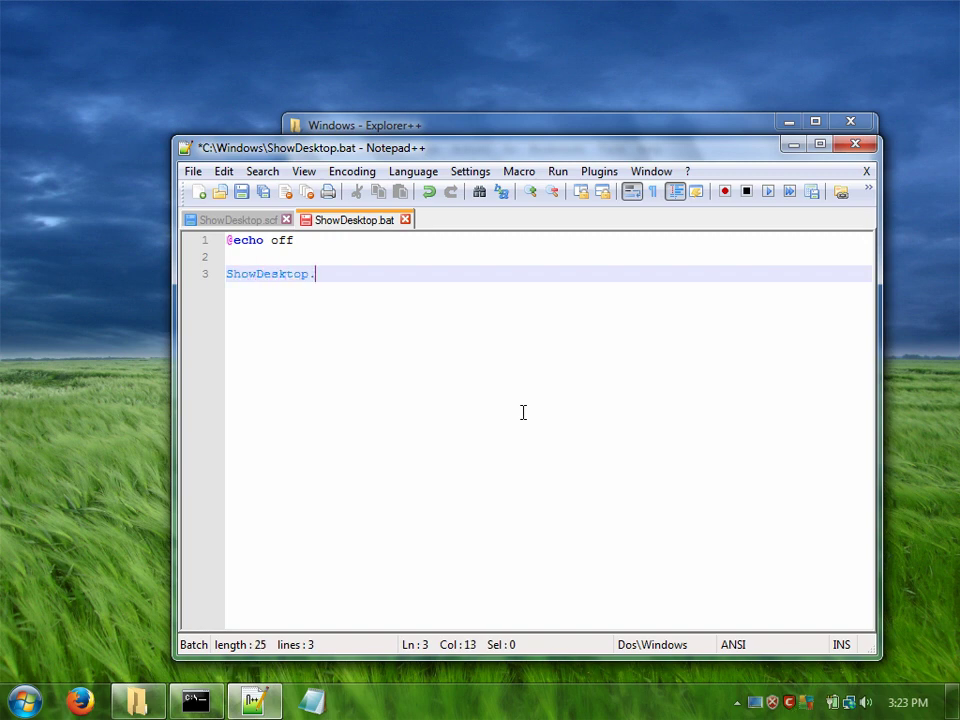
{"action": "type", "text": "scf"}
Step: Add and then trim a path prefix on line 3 so it reads ShowDesktop.scf
{"action": "key", "text": "Home"}
{"action": "type", "text": "C:"}
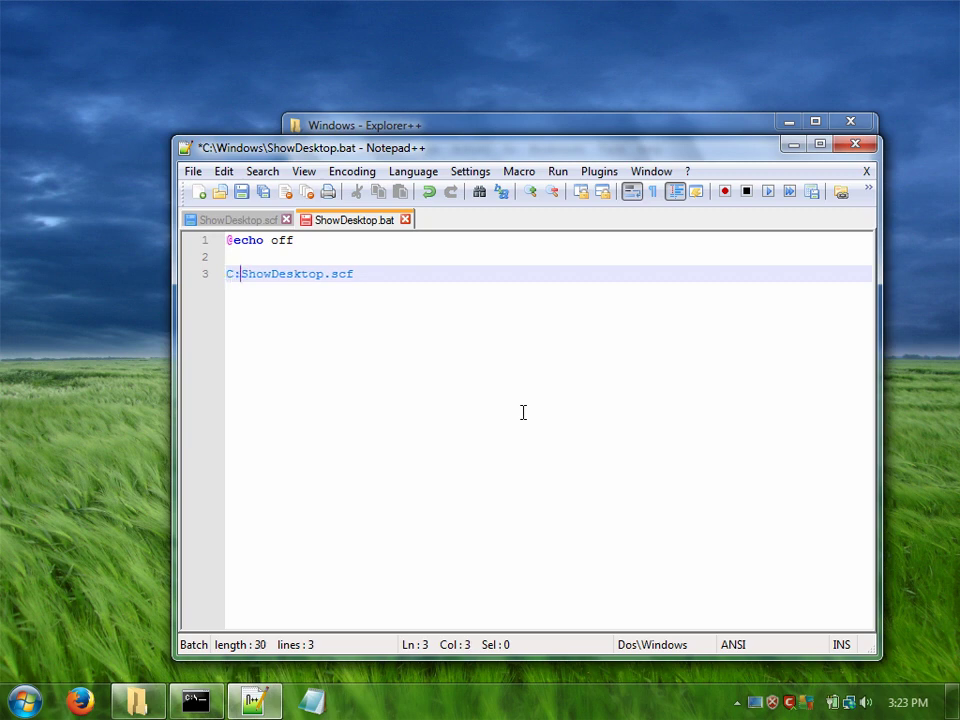
{"action": "type", "text": "\\User"}
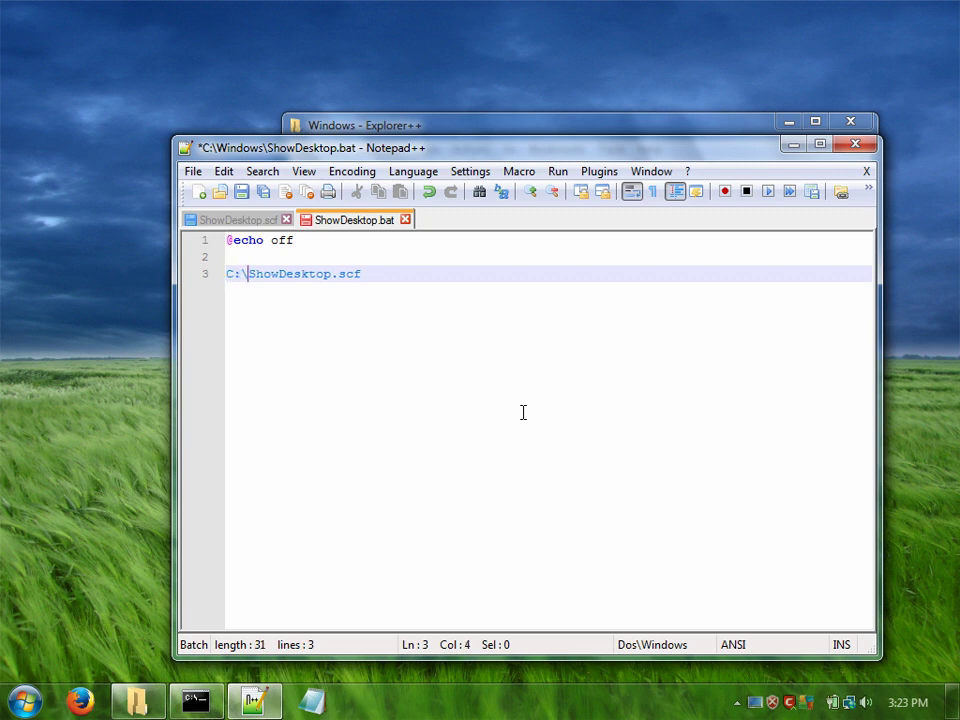
{"action": "type", "text": "s\\"}
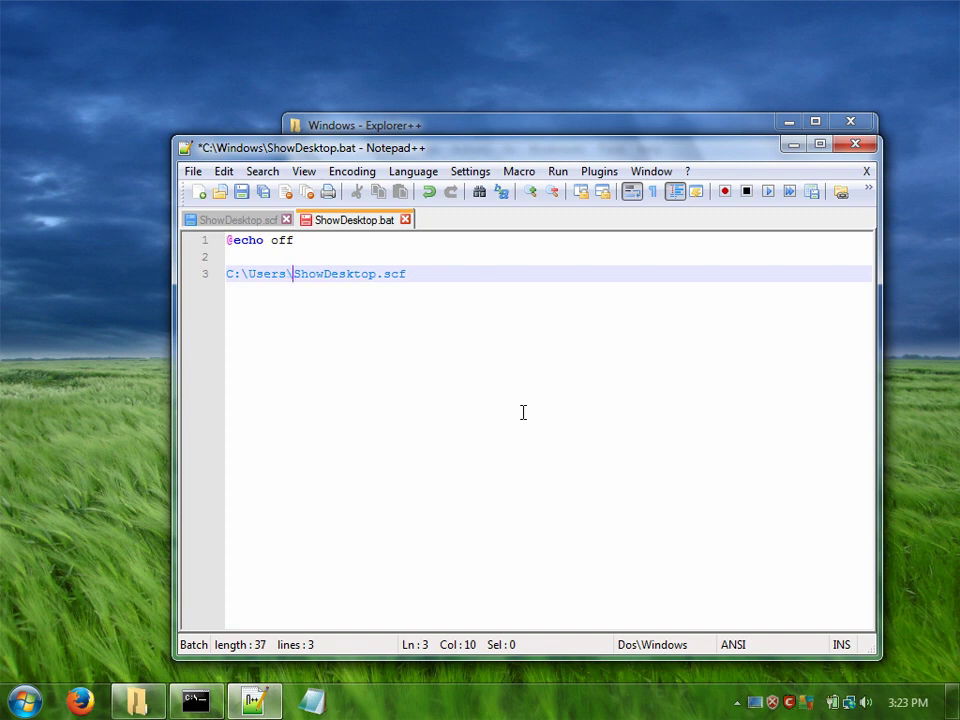
{"action": "type", "text": "username\\"}
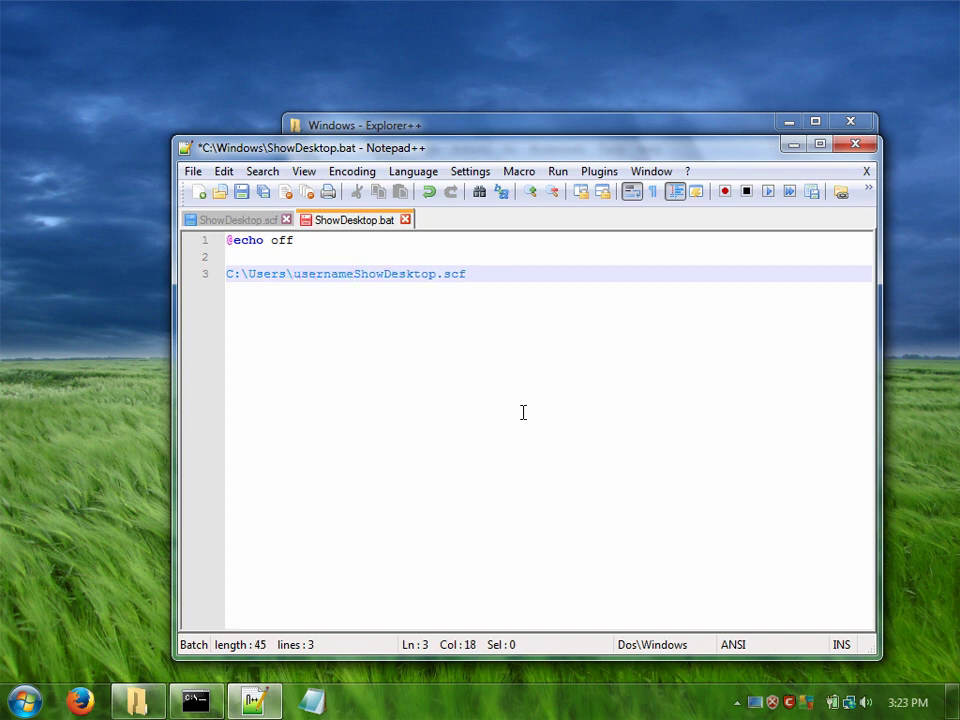
{"action": "type", "text": "Desktop\\"}
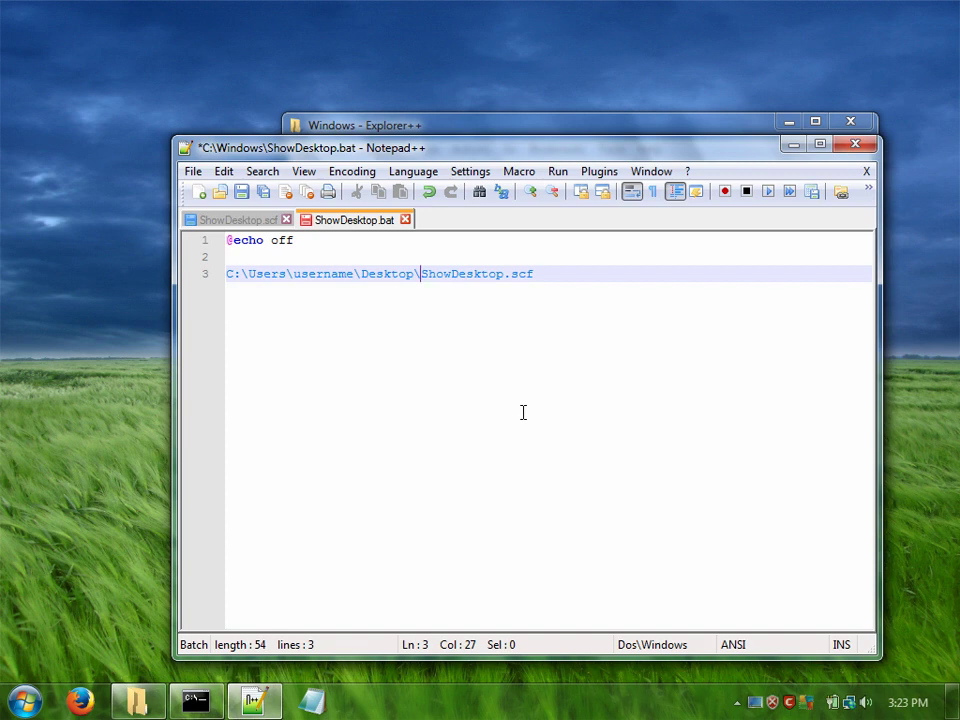
{"action": "key", "text": "BackSpace"}
{"action": "key", "text": "BackSpace"}
{"action": "key", "text": "BackSpace"}
{"action": "key", "text": "BackSpace"}
{"action": "key", "text": "BackSpace"}
{"action": "key", "text": "BackSpace"}
{"action": "key", "text": "BackSpace"}
{"action": "key", "text": "BackSpace"}
{"action": "key", "text": "BackSpace"}
{"action": "key", "text": "BackSpace"}
{"action": "key", "text": "BackSpace"}
{"action": "key", "text": "BackSpace"}
{"action": "key", "text": "BackSpace"}
{"action": "key", "text": "BackSpace"}
{"action": "key", "text": "BackSpace"}
{"action": "key", "text": "BackSpace"}
{"action": "key", "text": "BackSpace"}
{"action": "key", "text": "BackSpace"}
{"action": "key", "text": "BackSpace"}
{"action": "key", "text": "BackSpace"}
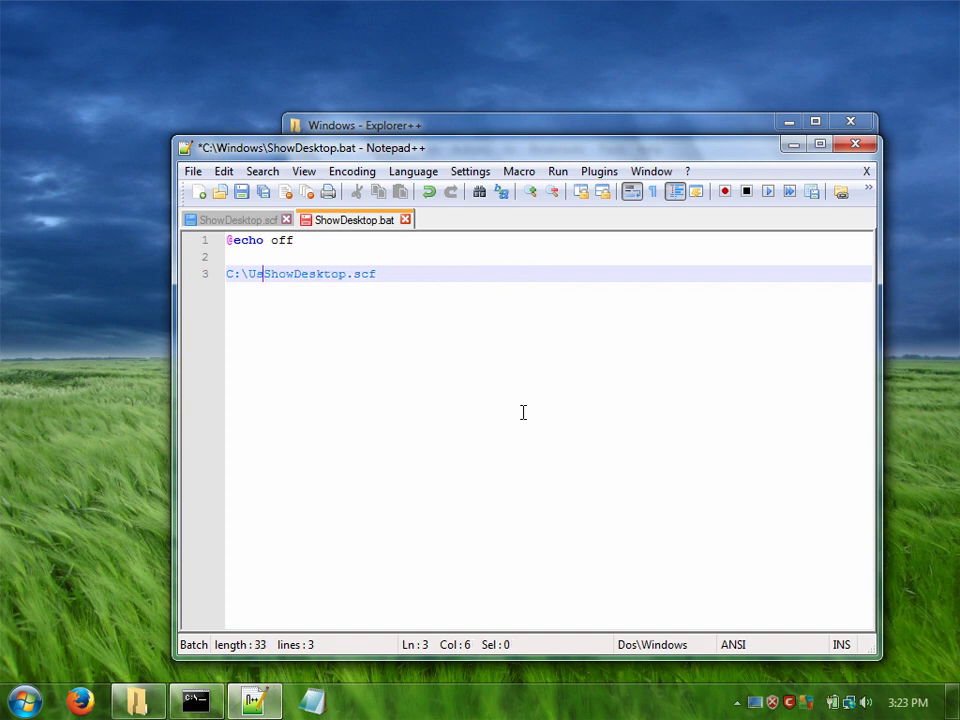
{"action": "key", "text": "BackSpace"}
{"action": "key", "text": "BackSpace"}
{"action": "key", "text": "End"}
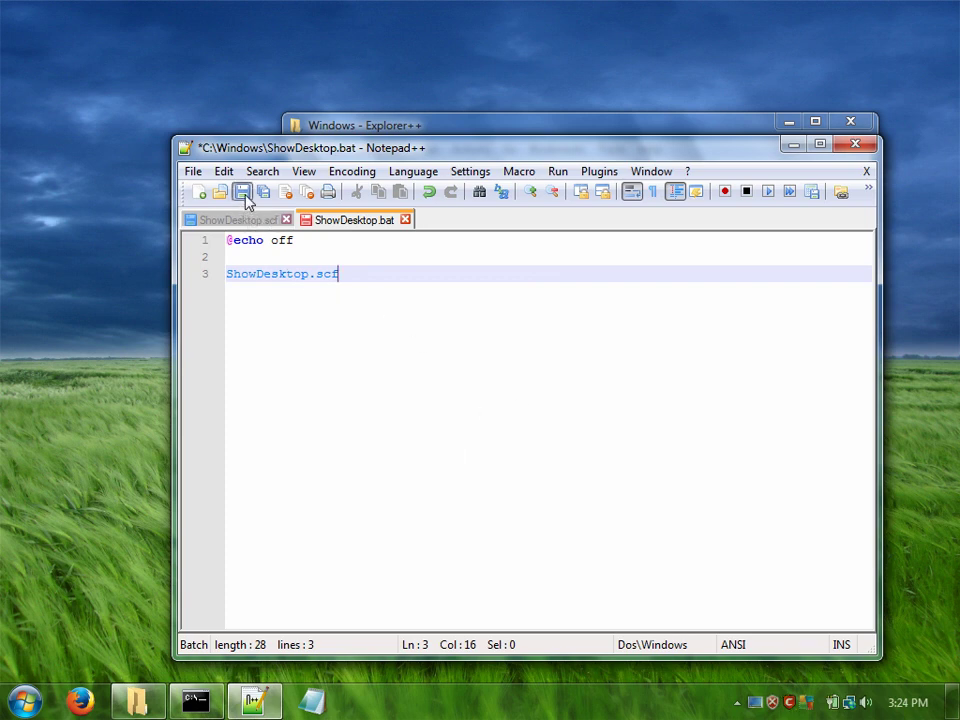
Step: Save ShowDesktop.bat and run it twice from Explorer++, restoring Explorer++ after each run
{"action": "left_click", "coordinate": [241, 191]}
{"action": "left_click", "coordinate": [791, 146]}
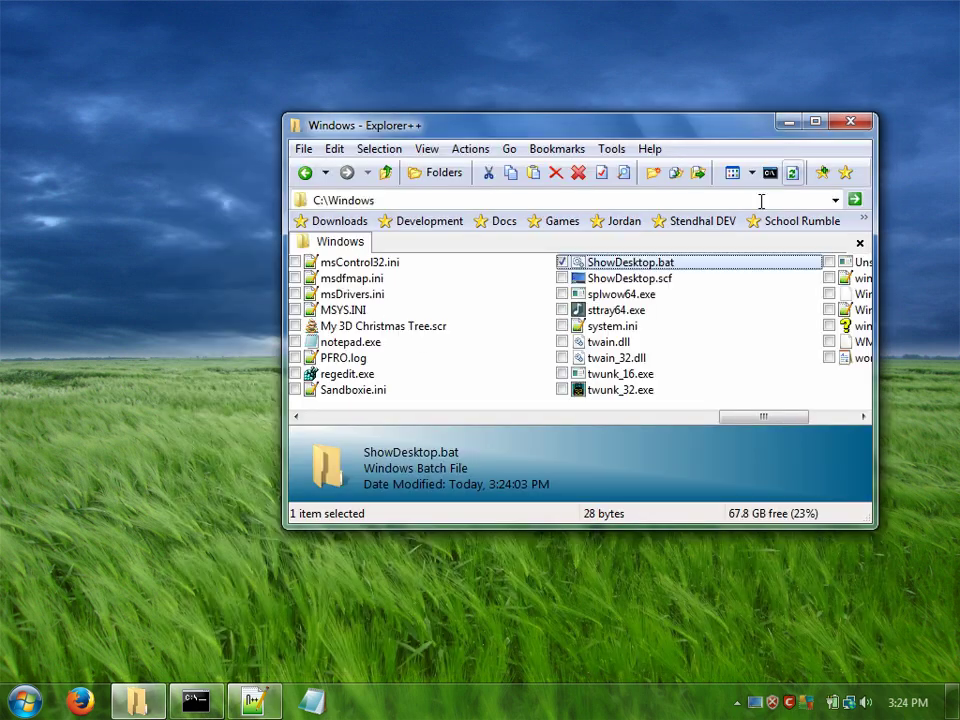
{"action": "double_click", "coordinate": [584, 262]}
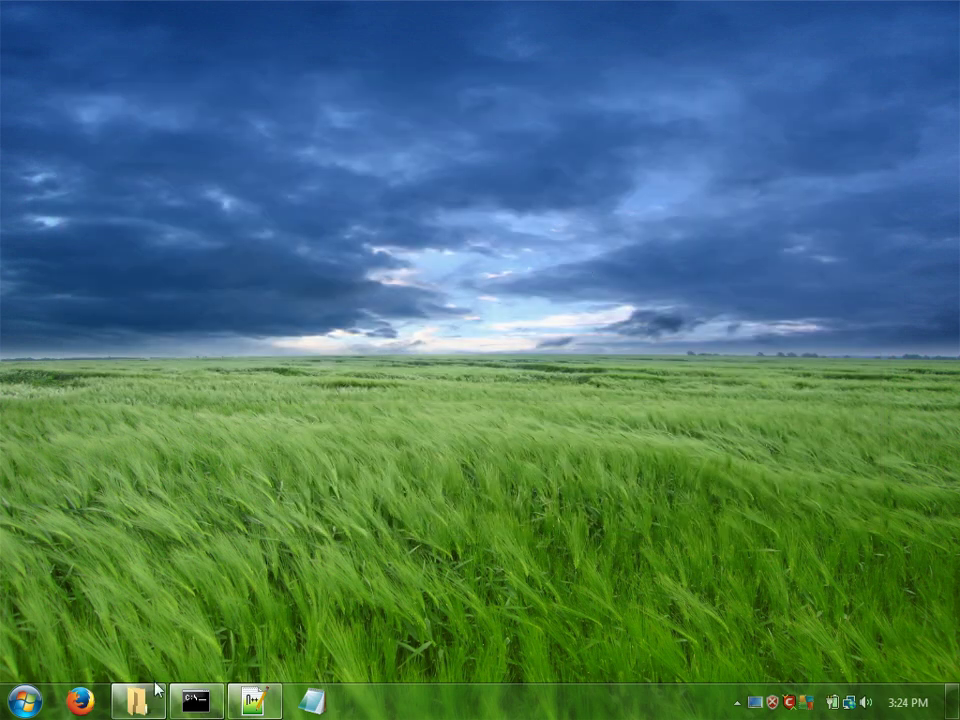
{"action": "left_click", "coordinate": [138, 700]}
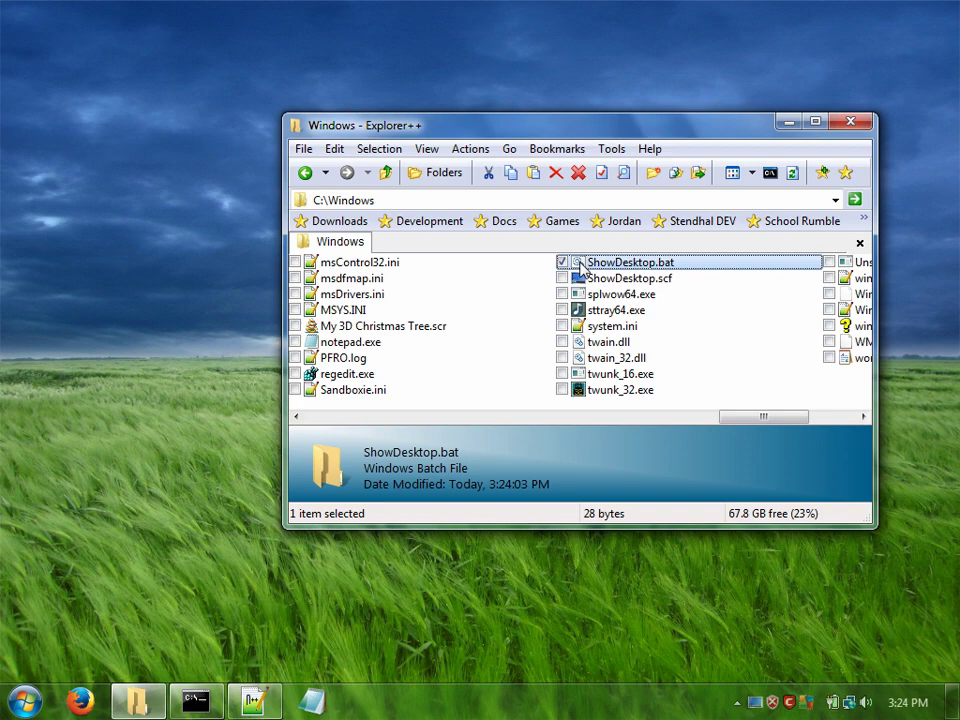
{"action": "double_click", "coordinate": [583, 268]}
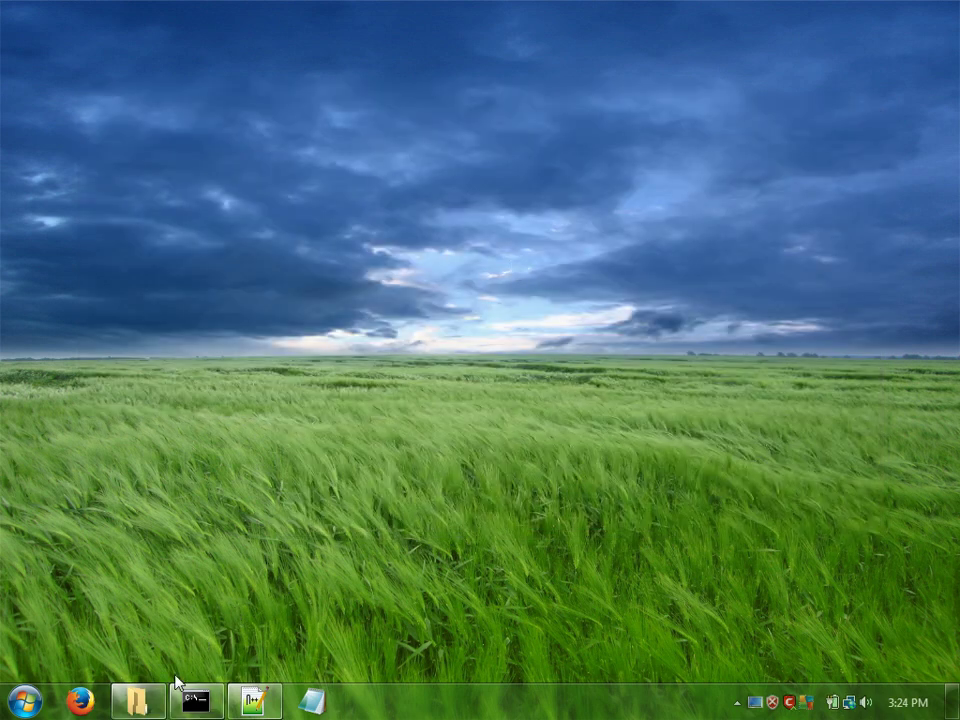
{"action": "left_click", "coordinate": [140, 700]}
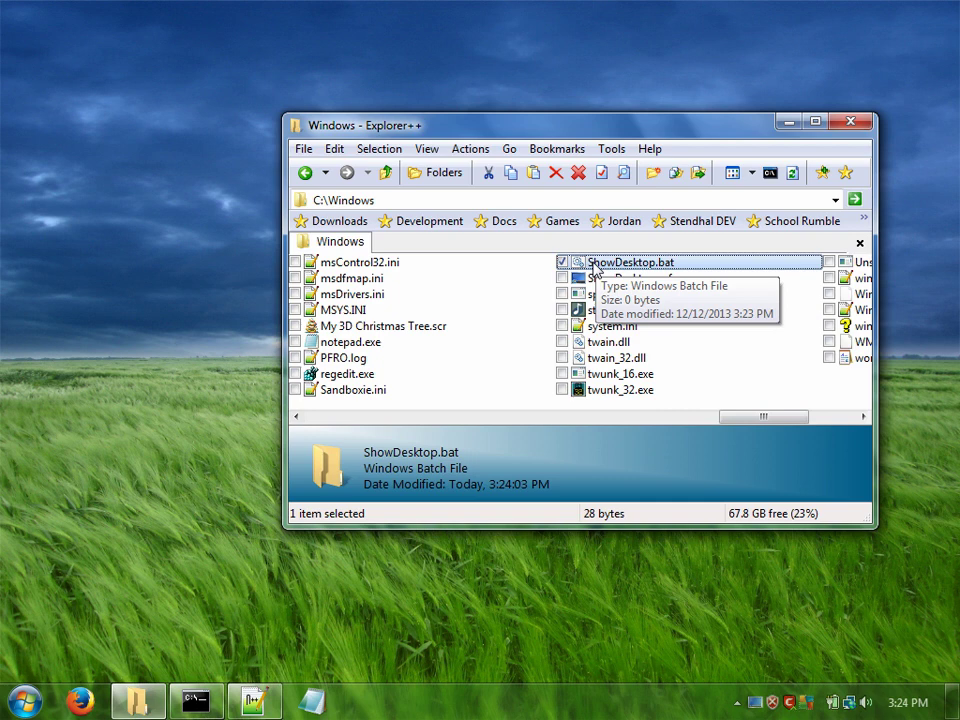
Step: Launch Bat To Exe Converter by searching 'Bat' in the Start menu
{"action": "left_click", "coordinate": [24, 702]}
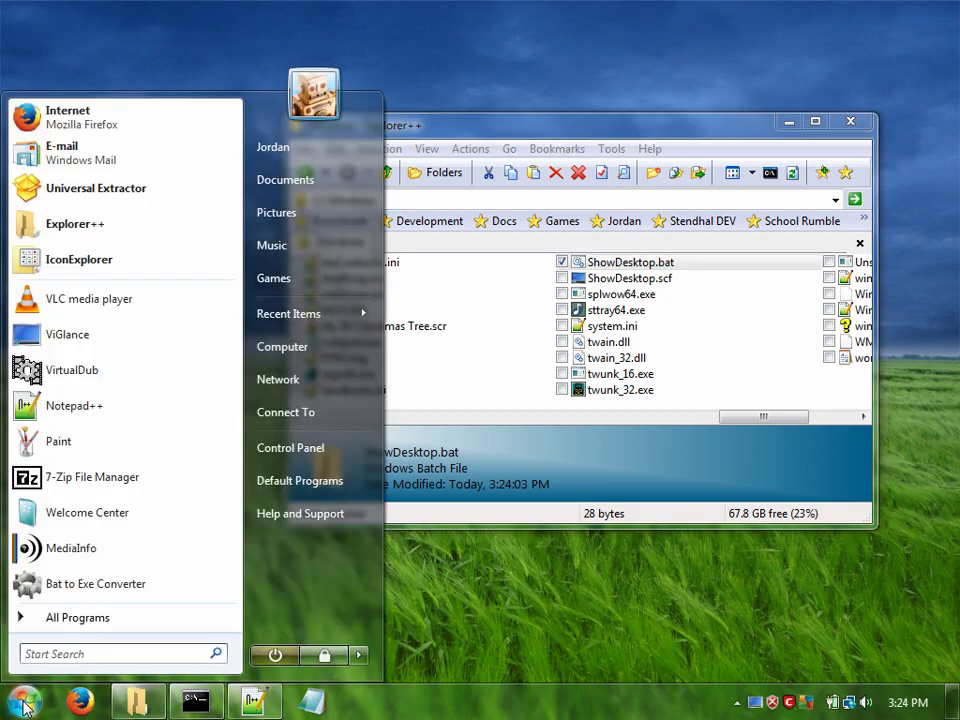
{"action": "type", "text": "Bat to"}
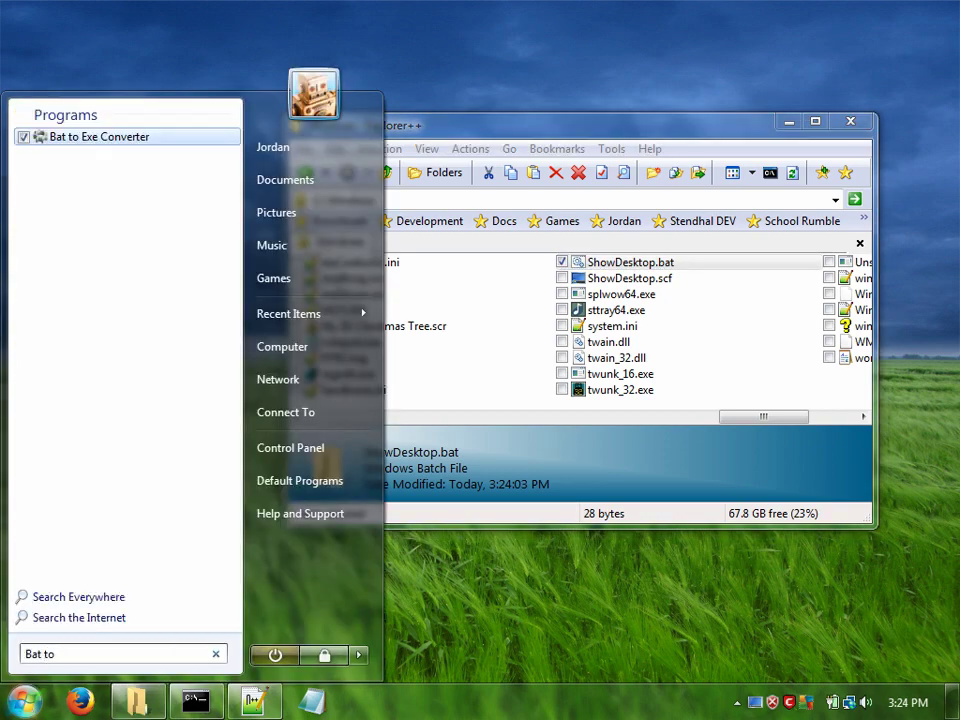
{"action": "left_click", "coordinate": [50, 140]}
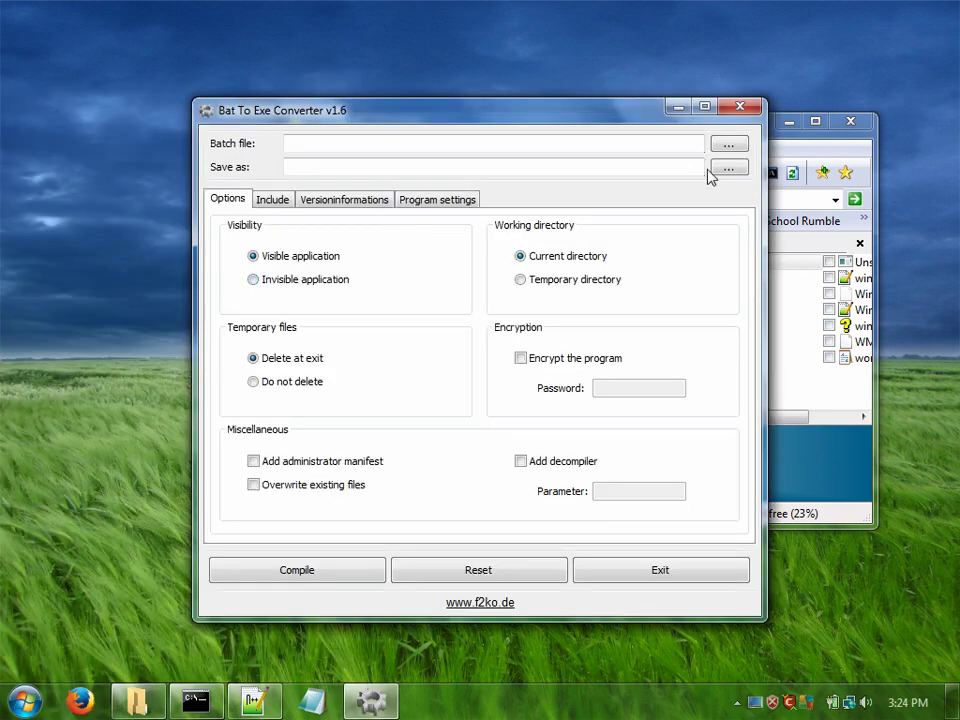
Step: Load ShowDesktop.bat from %windir% (C:\Windows) as the batch file to convert
{"action": "left_click", "coordinate": [729, 148]}
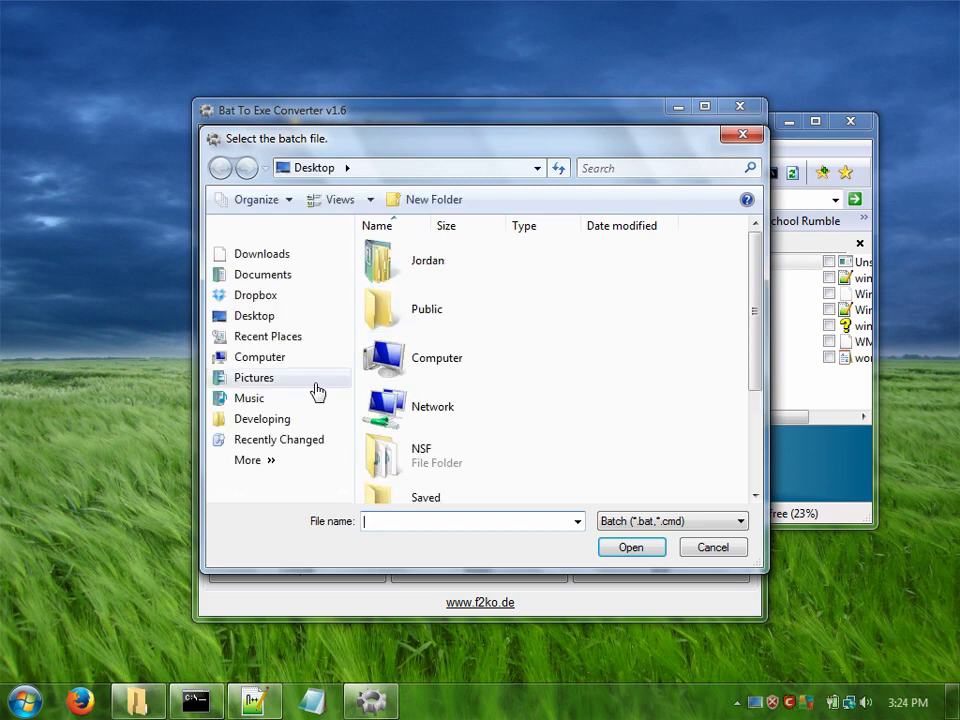
{"action": "left_click", "coordinate": [284, 169]}
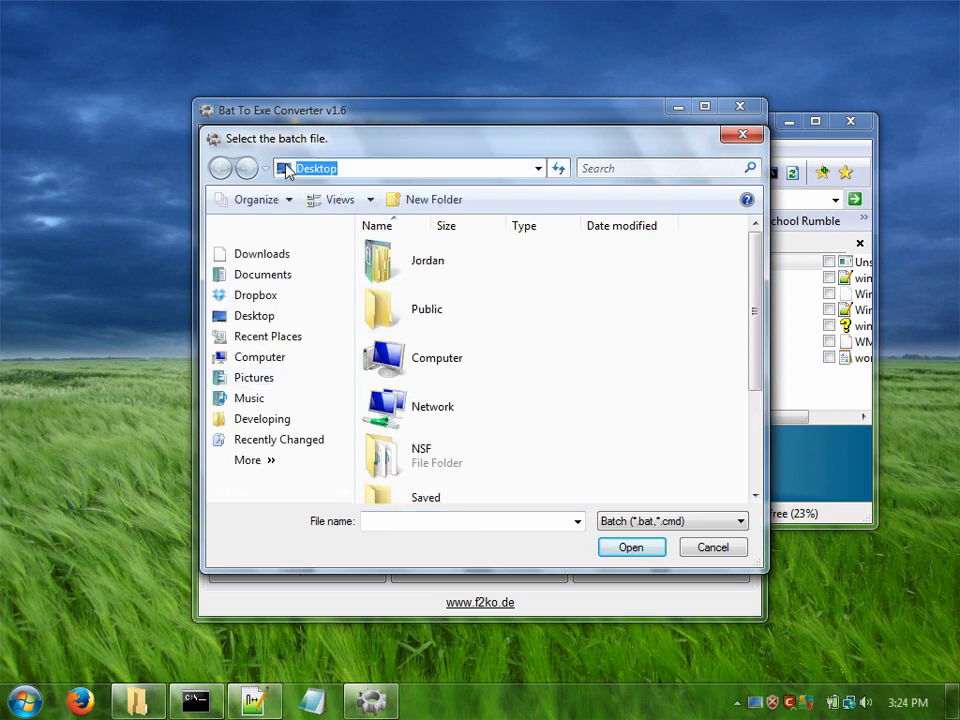
{"action": "type", "text": "%windir%"}
{"action": "key", "text": "Return"}
{"action": "scroll", "coordinate": [458, 340], "scroll_direction": "down", "scroll_amount": 5}
{"action": "key", "text": "End"}
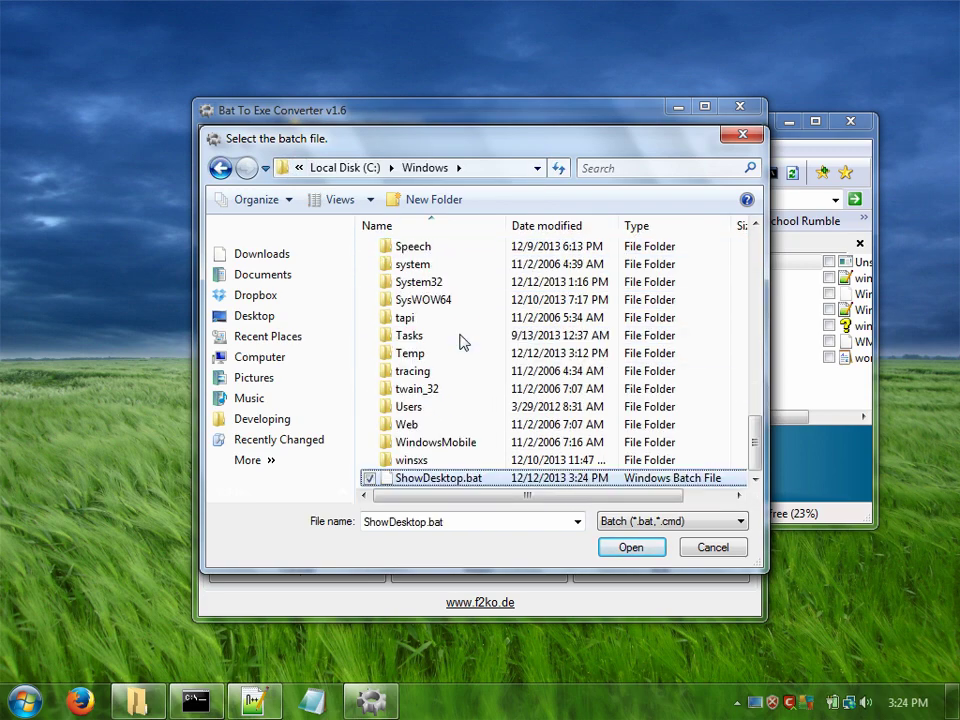
{"action": "double_click", "coordinate": [388, 484]}
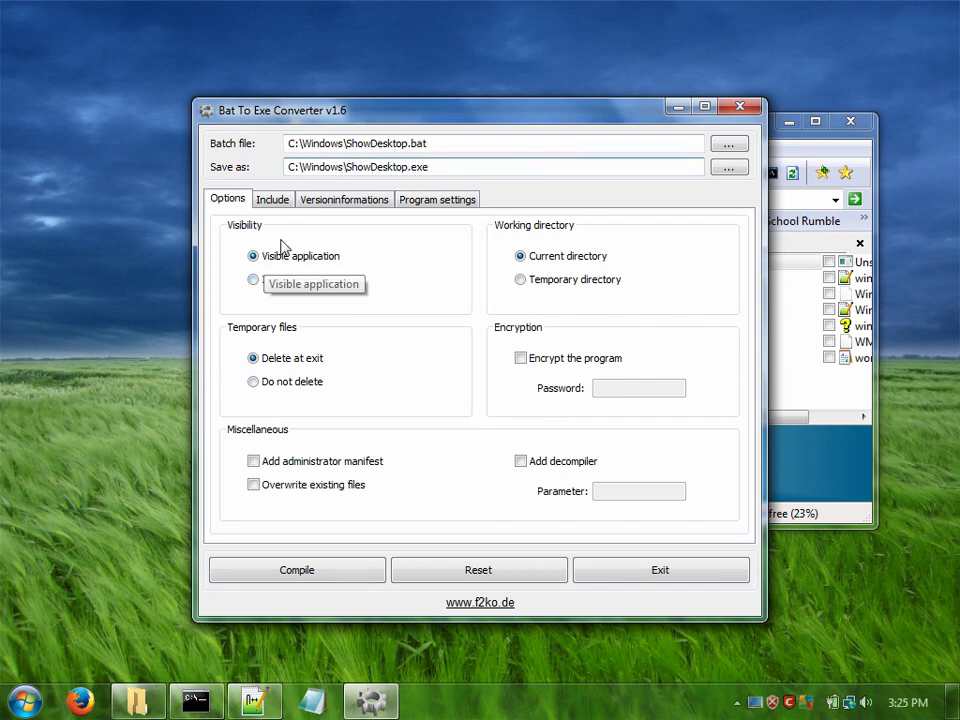
Step: Compile ShowDesktop.exe as an invisible application using Desktop\shell32_34.ico as its icon, then close the converter
{"action": "left_click", "coordinate": [255, 281]}
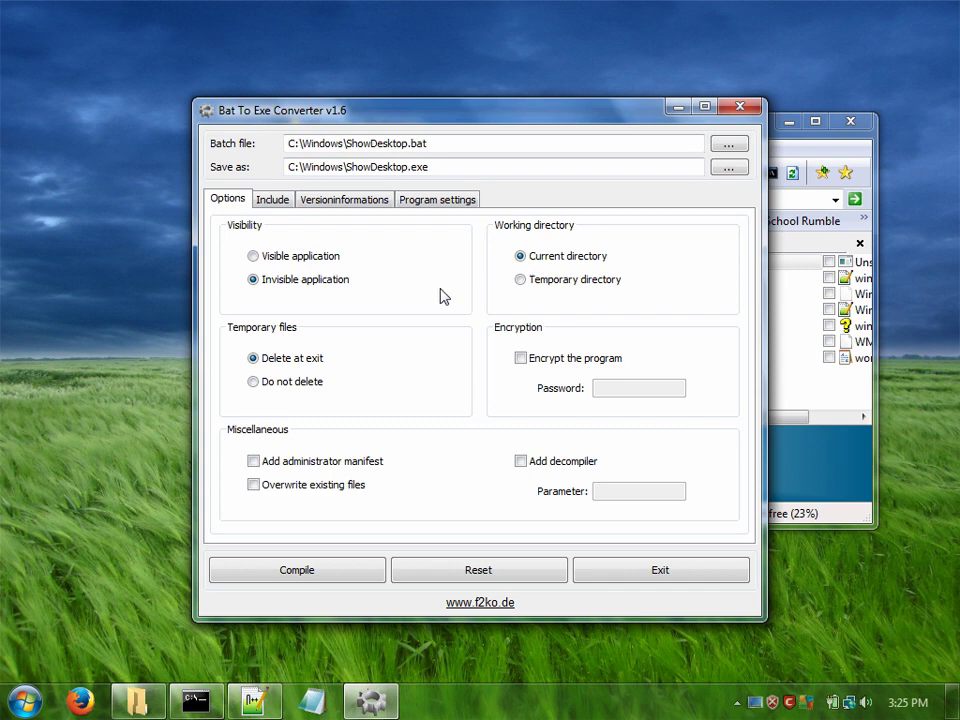
{"action": "left_click", "coordinate": [343, 200]}
{"action": "left_click", "coordinate": [716, 234]}
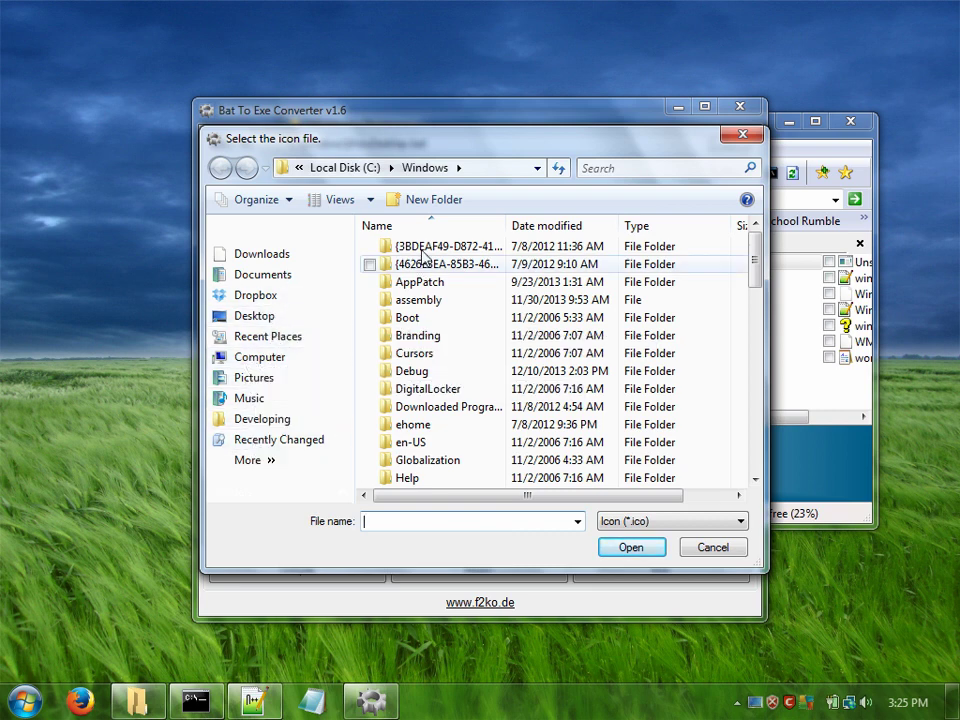
{"action": "left_click", "coordinate": [250, 318]}
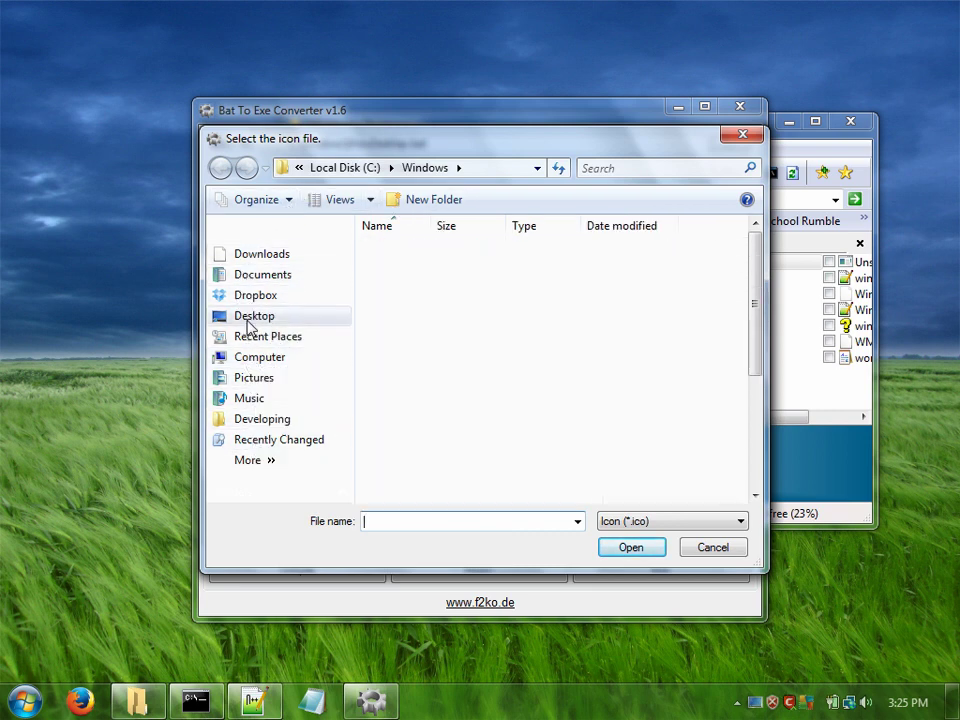
{"action": "scroll", "coordinate": [435, 345], "scroll_direction": "down", "scroll_amount": 3}
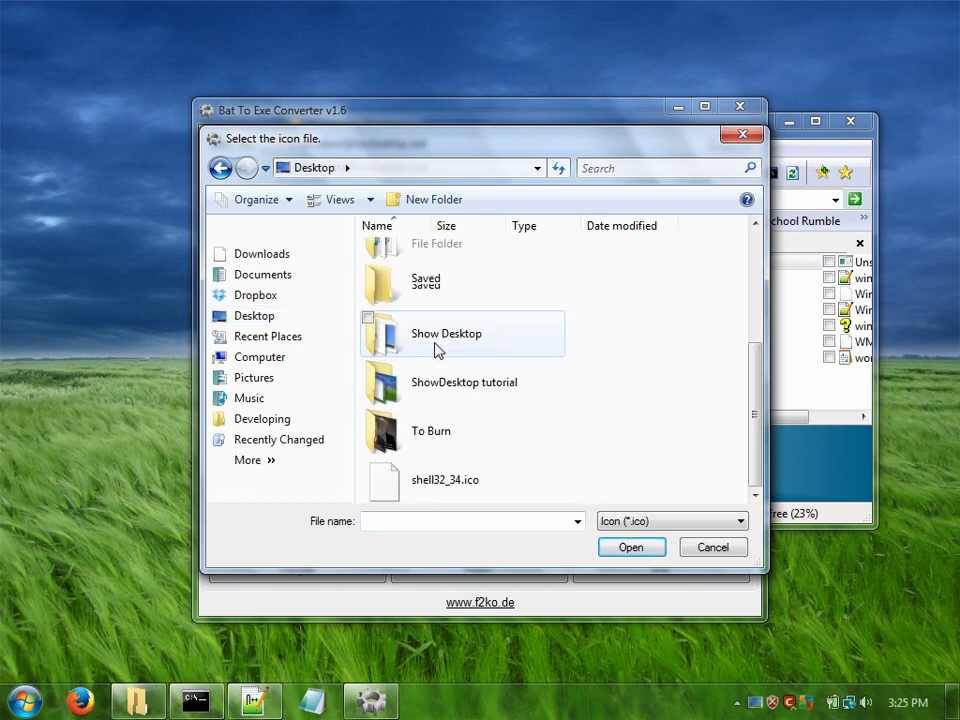
{"action": "double_click", "coordinate": [429, 487]}
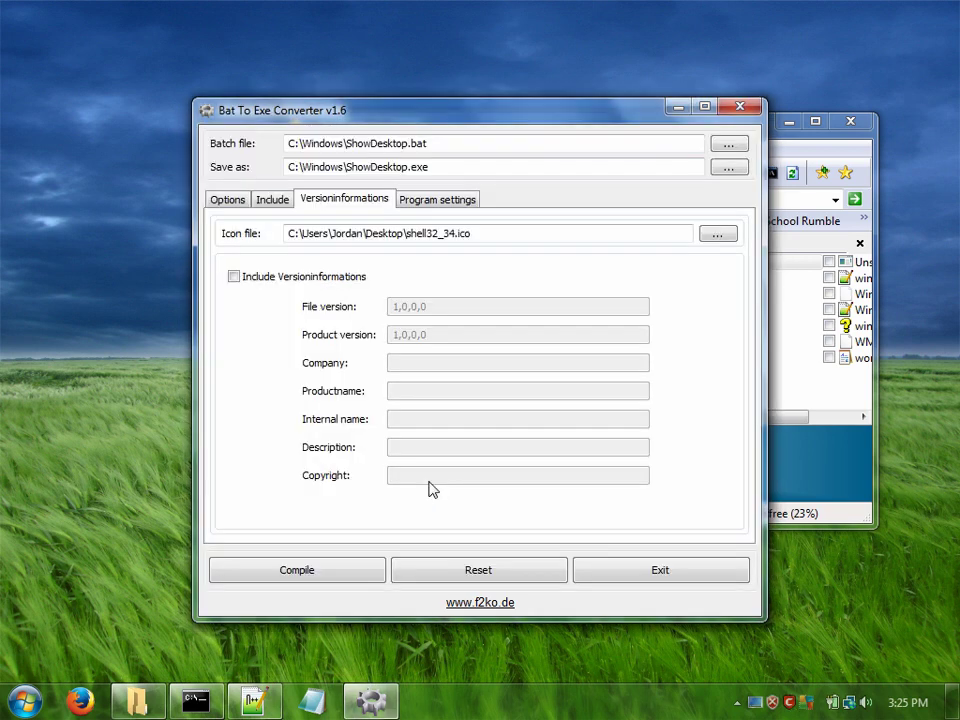
{"action": "left_click", "coordinate": [305, 572]}
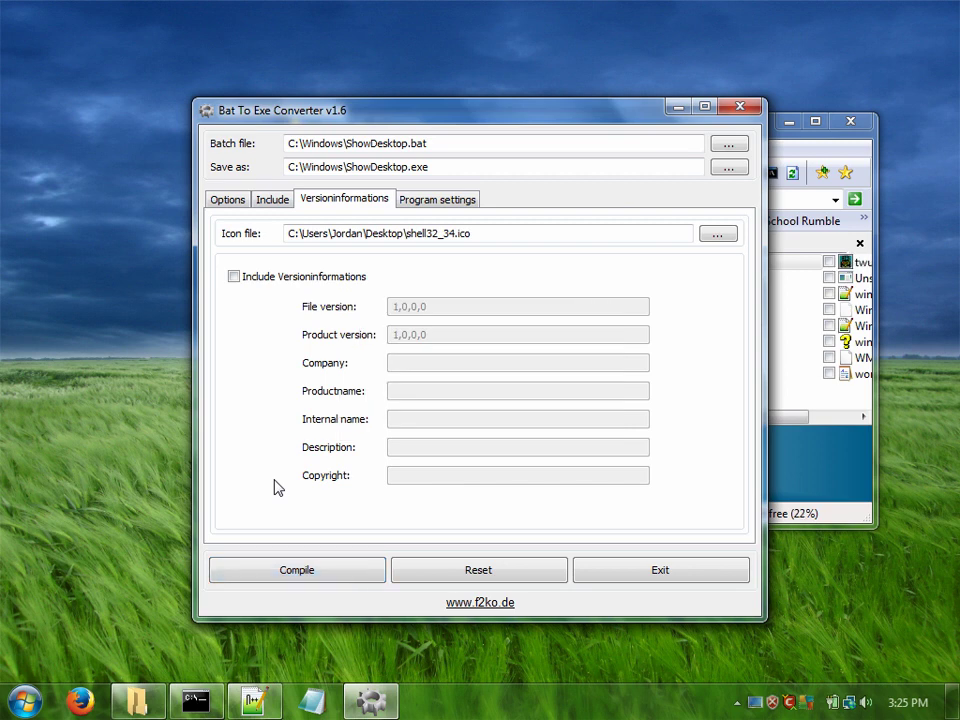
{"action": "left_click", "coordinate": [740, 107]}
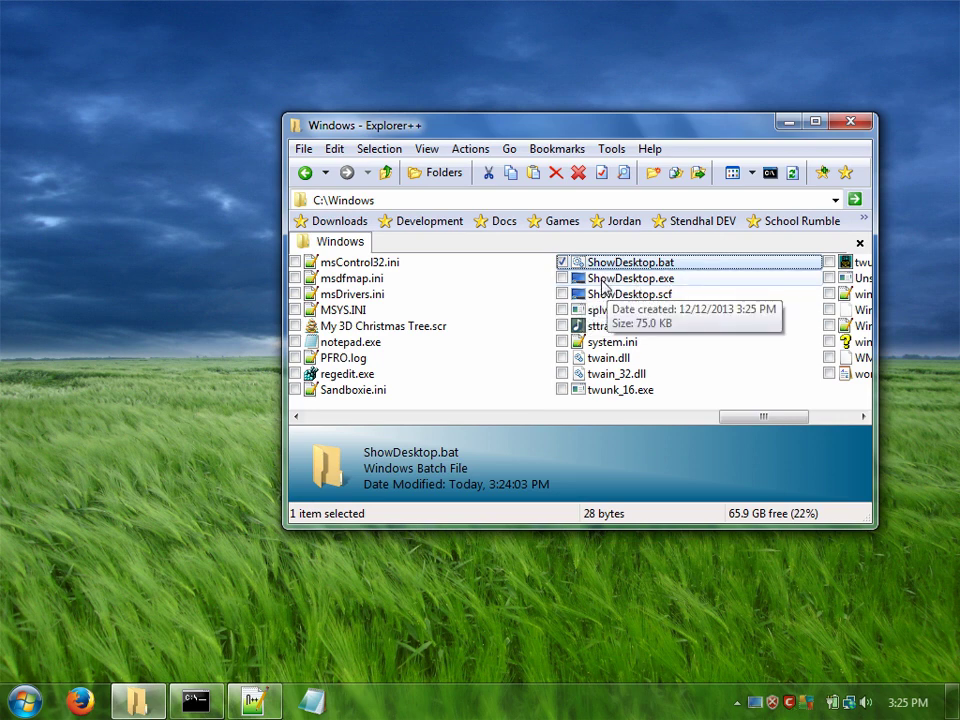
Step: Delete ShowDesktop.bat from C:\Windows and answer No in Notepad++ to drop the deleted file
{"action": "left_click", "coordinate": [604, 279]}
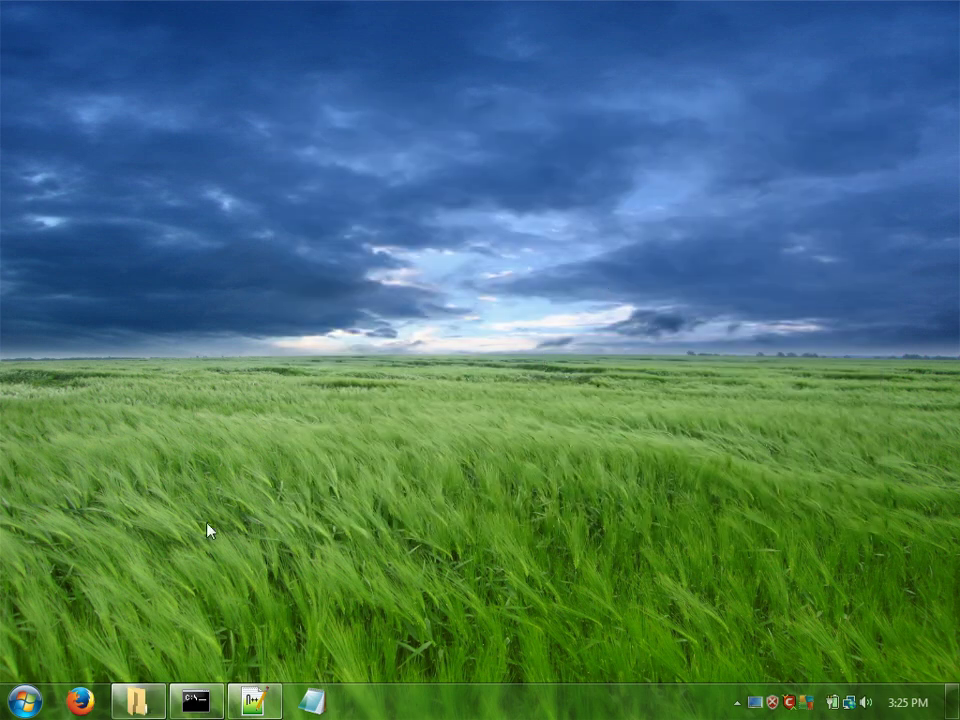
{"action": "left_click", "coordinate": [138, 700]}
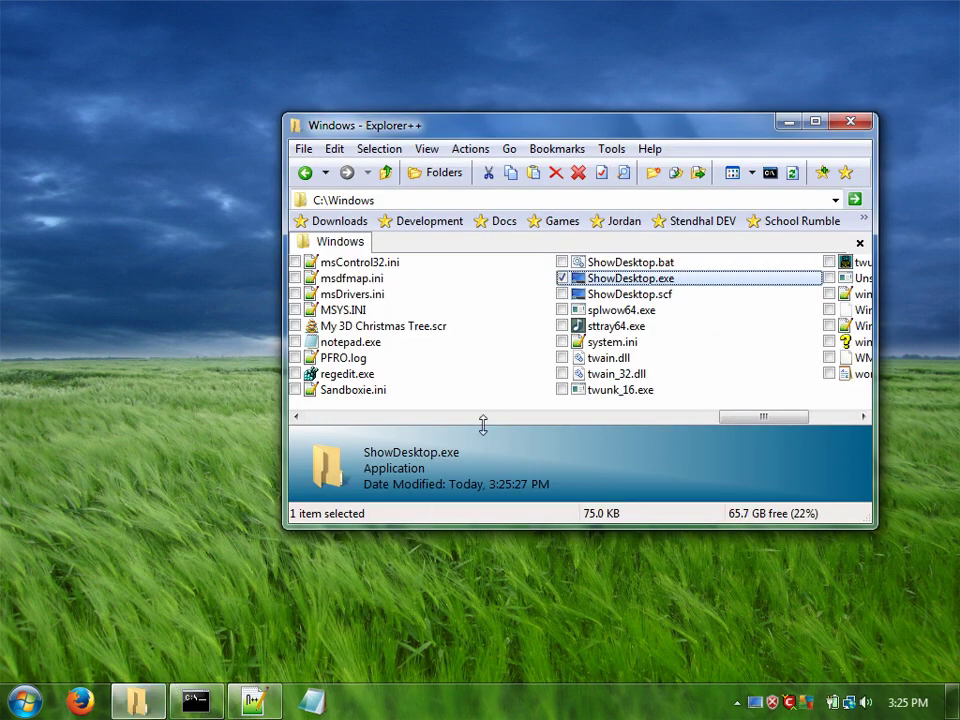
{"action": "left_click", "coordinate": [596, 262]}
{"action": "right_click", "coordinate": [590, 262]}
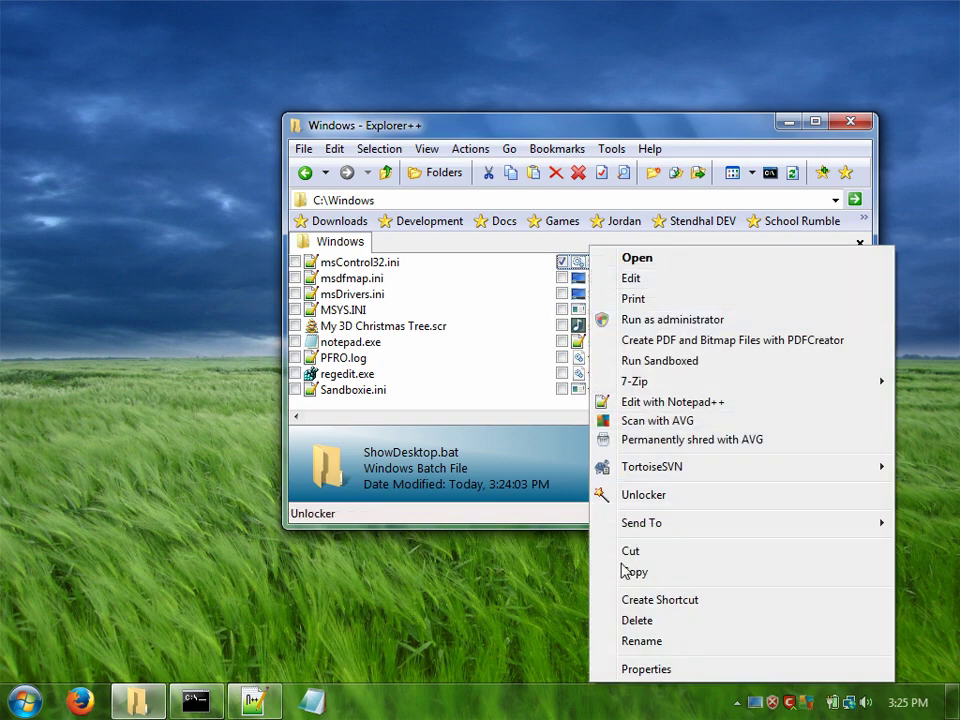
{"action": "left_click", "coordinate": [628, 621]}
{"action": "left_click", "coordinate": [567, 433]}
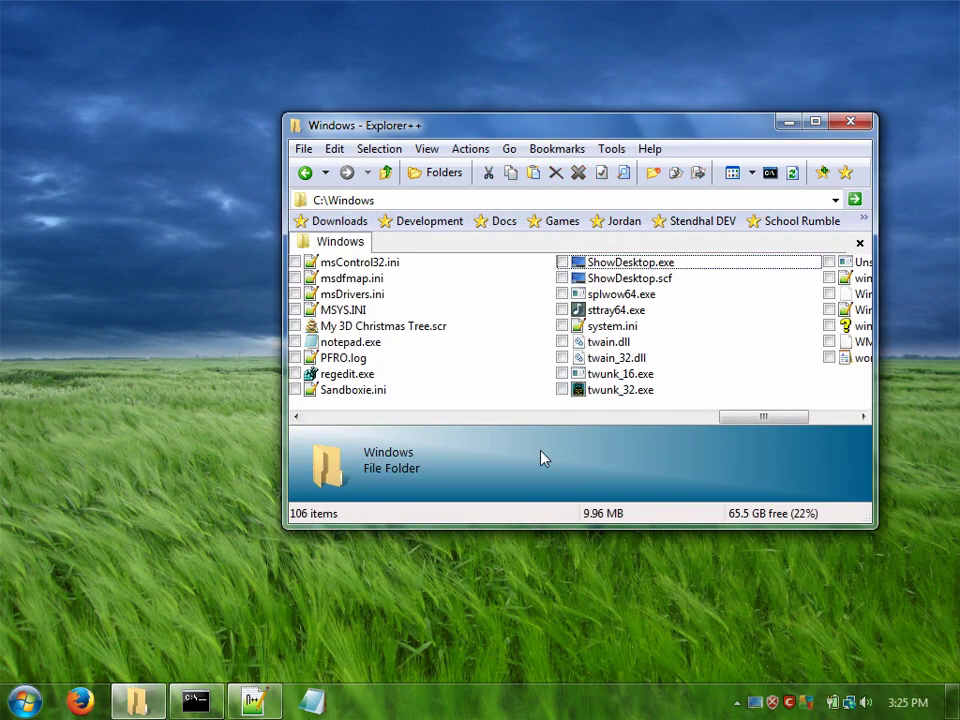
{"action": "left_click", "coordinate": [253, 700]}
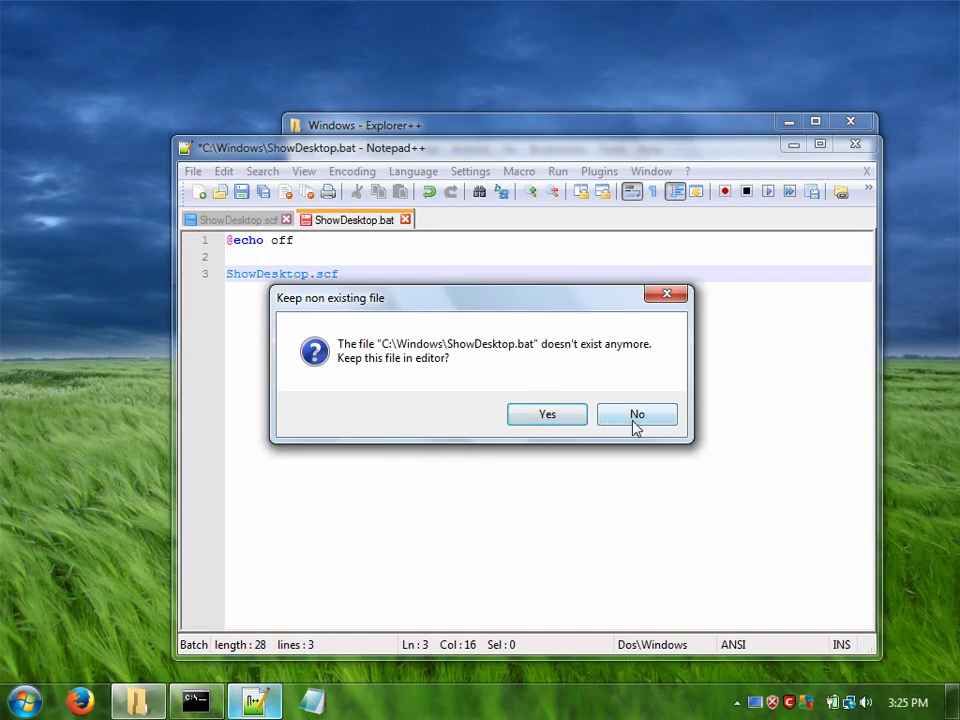
{"action": "left_click", "coordinate": [634, 424]}
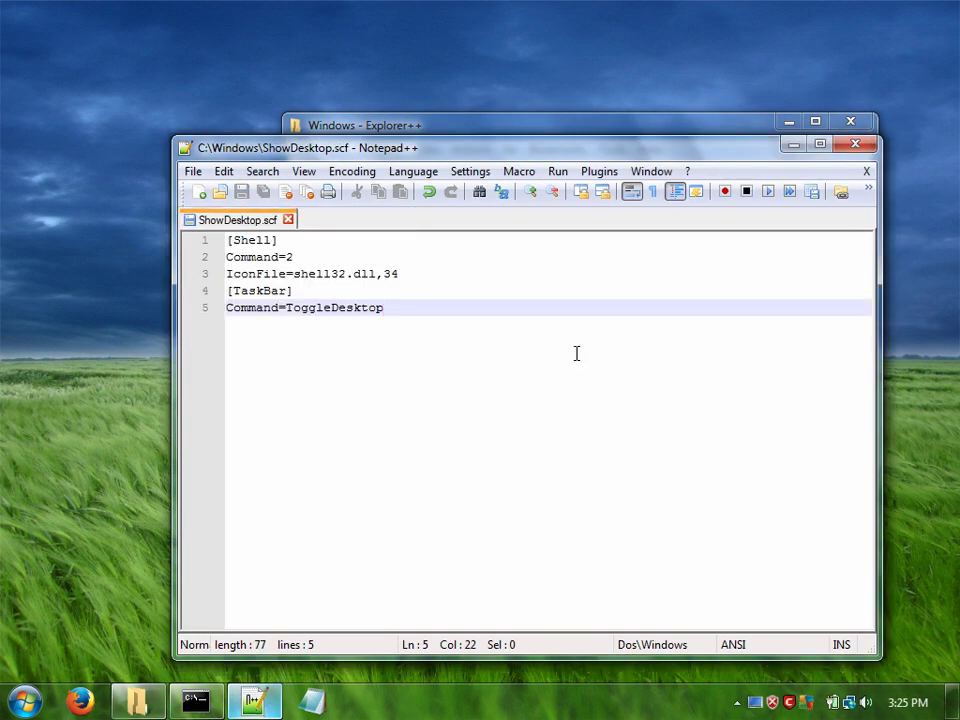
Step: Minimize Notepad++ and exit ViGlance from its tray icon menu
{"action": "left_click", "coordinate": [791, 147]}
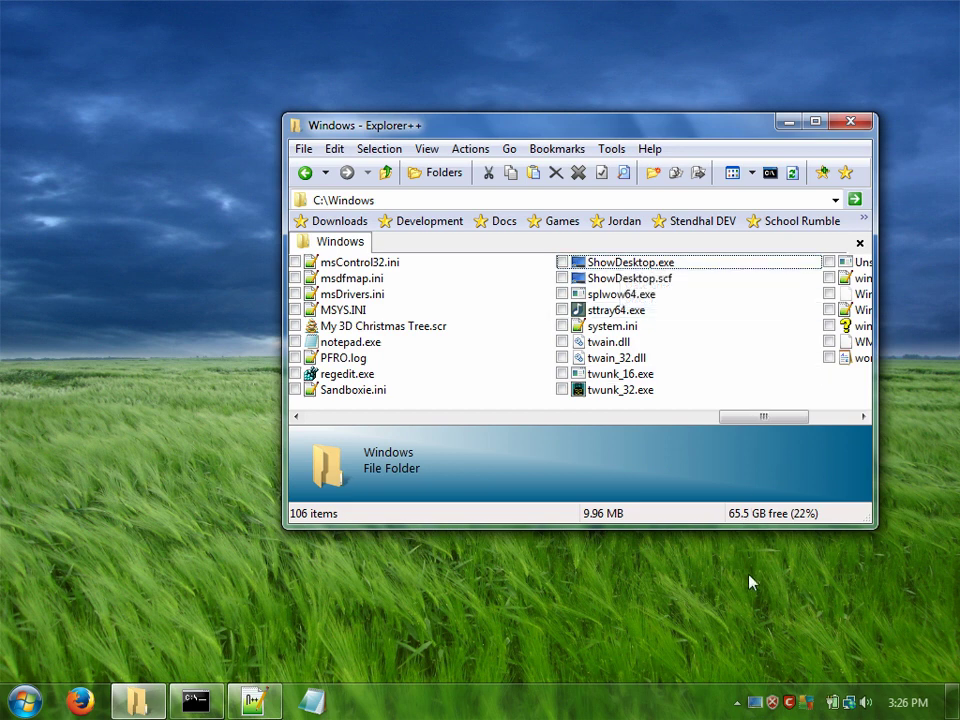
{"action": "right_click", "coordinate": [755, 702]}
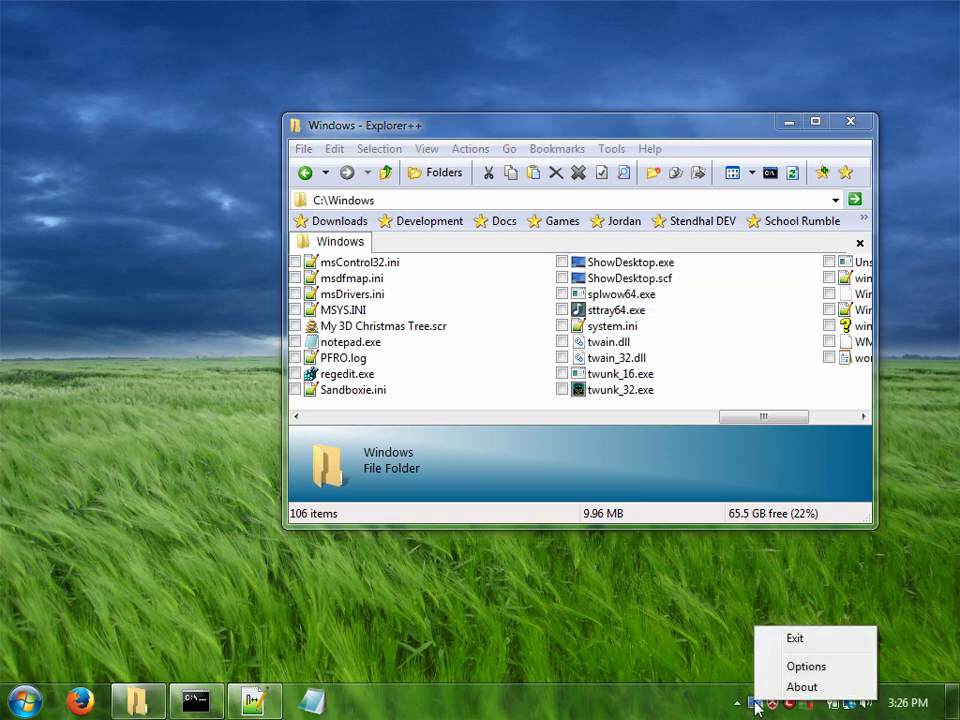
{"action": "left_click", "coordinate": [795, 640]}
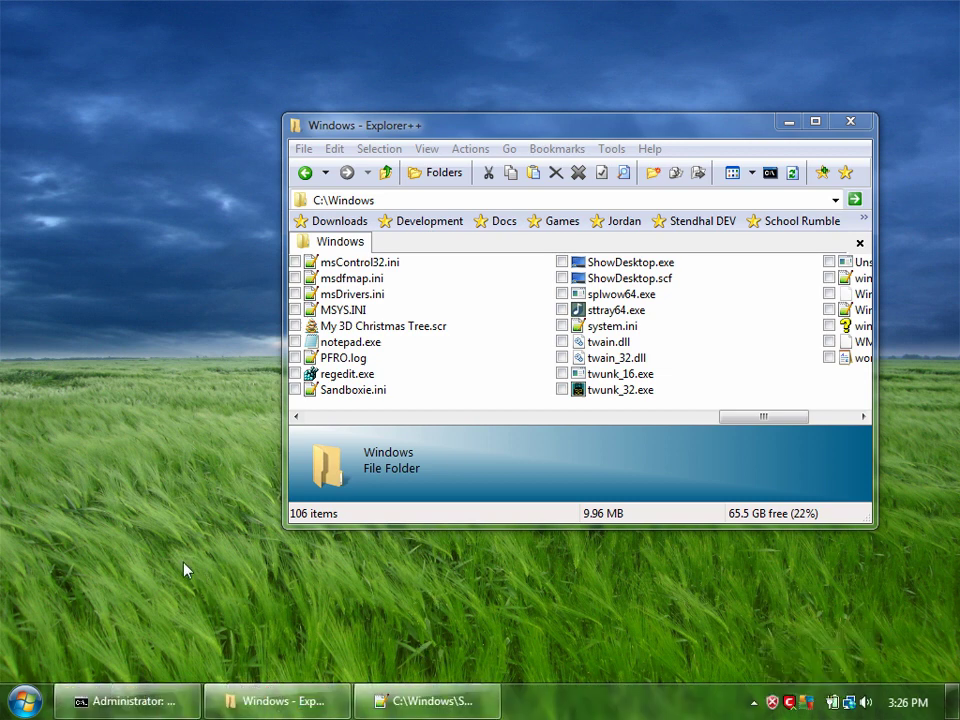
Step: In a new tab, go to %AppData%\ViGlance and open options.ini in Notepad++
{"action": "double_click", "coordinate": [401, 249]}
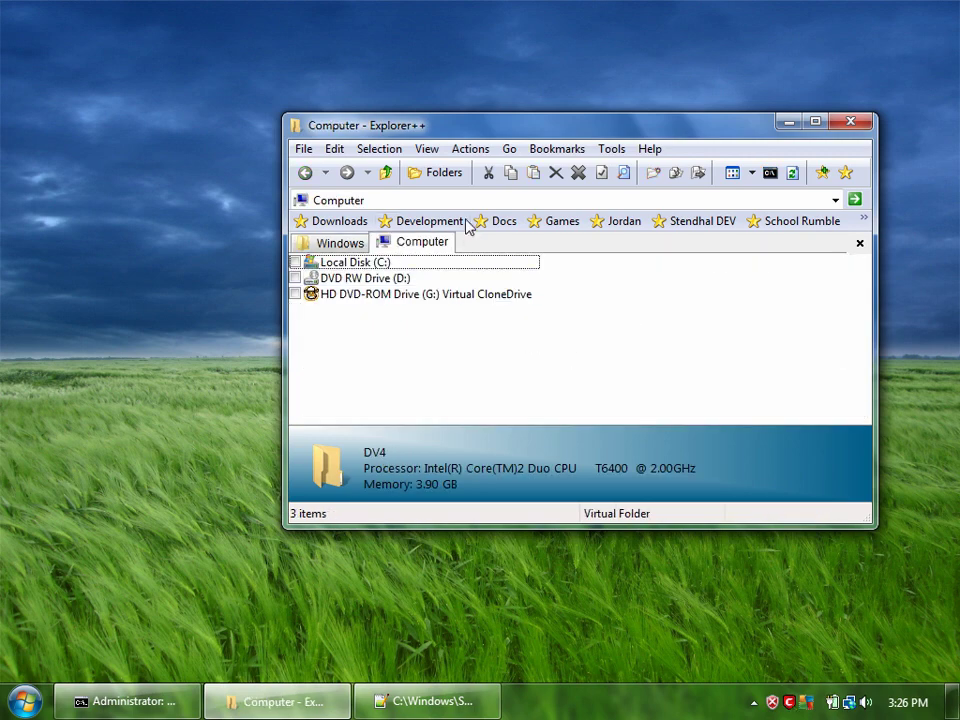
{"action": "left_click", "coordinate": [437, 201]}
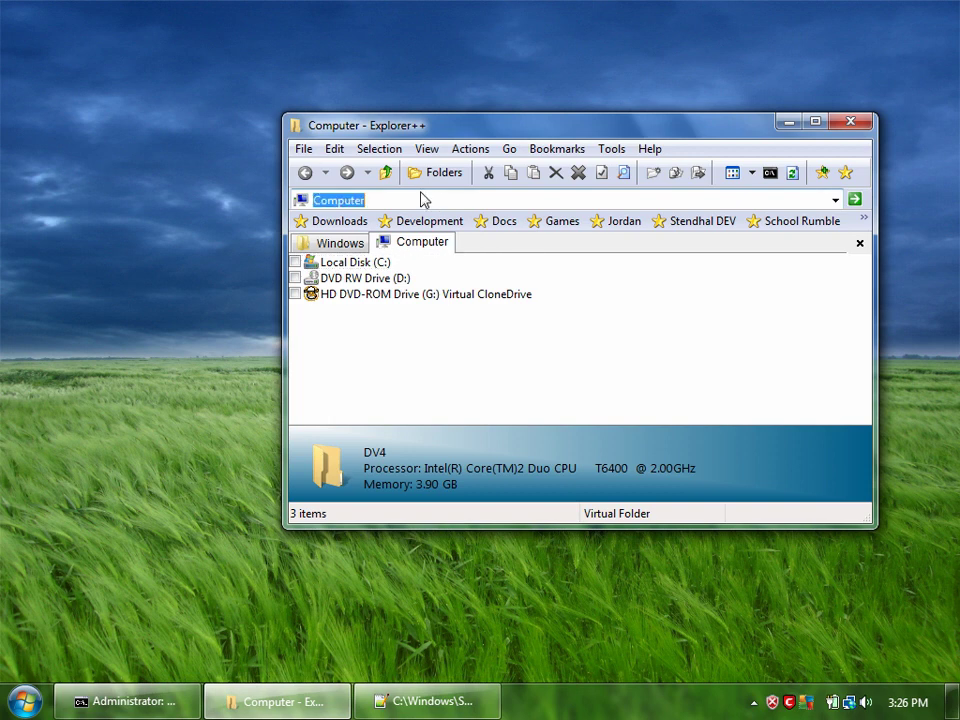
{"action": "type", "text": "%"}
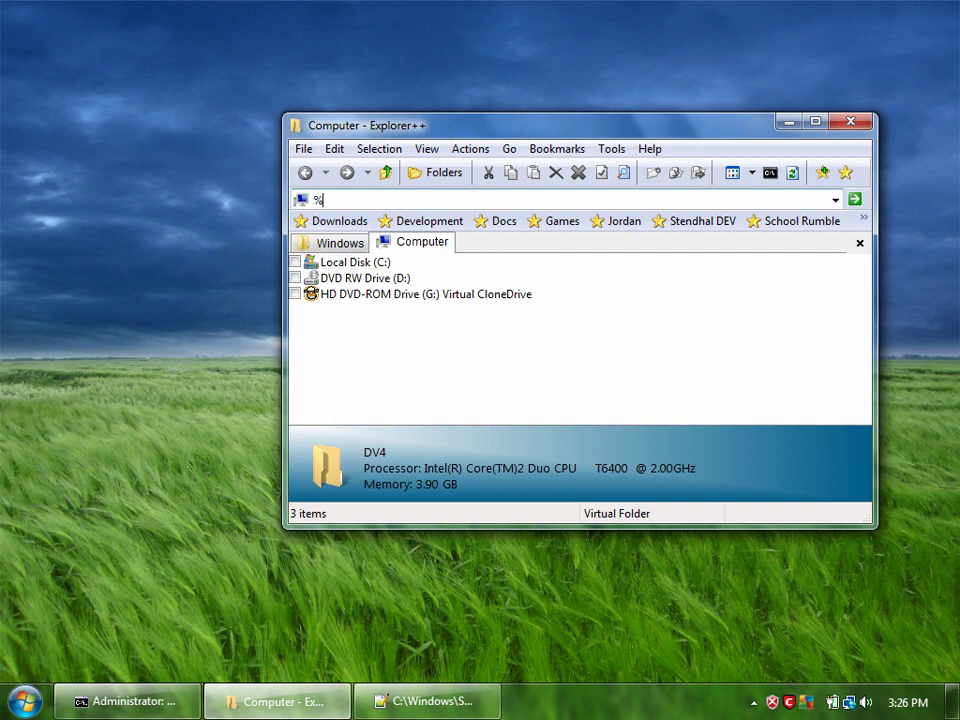
{"action": "type", "text": "AppData\\Roaming"}
{"action": "key", "text": "Return"}
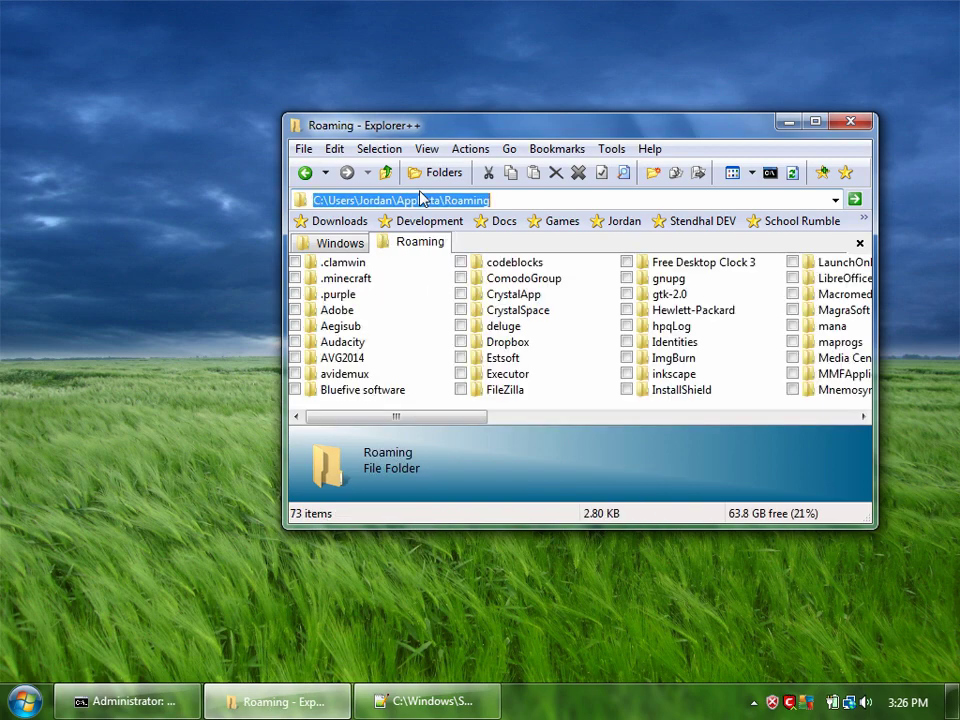
{"action": "left_click", "coordinate": [503, 348]}
{"action": "scroll", "coordinate": [495, 360], "scroll_direction": "down", "scroll_amount": 5}
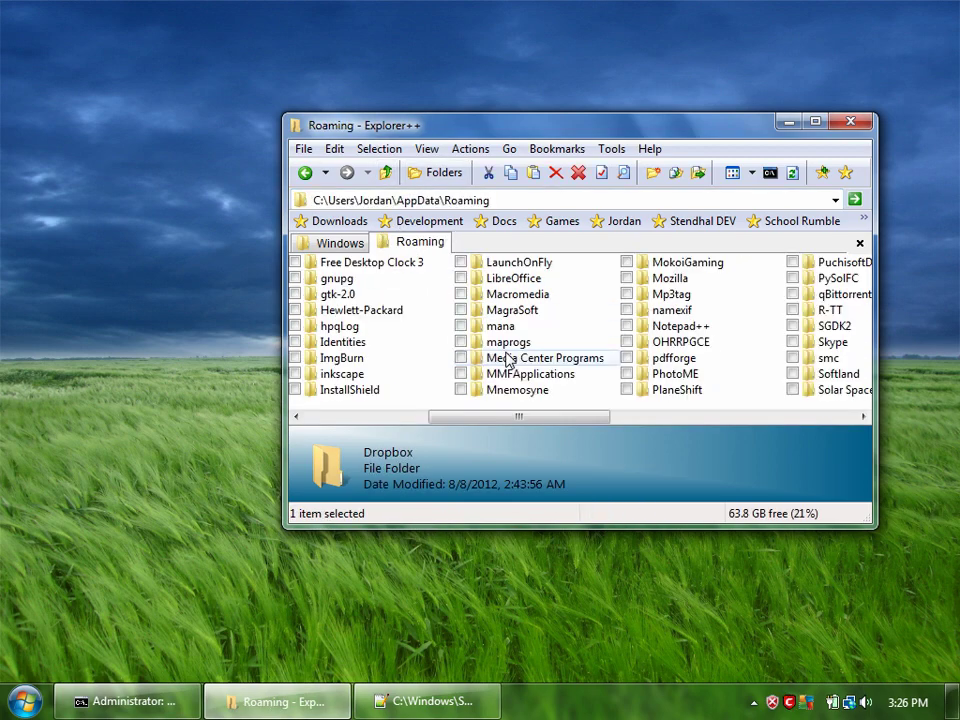
{"action": "double_click", "coordinate": [649, 396]}
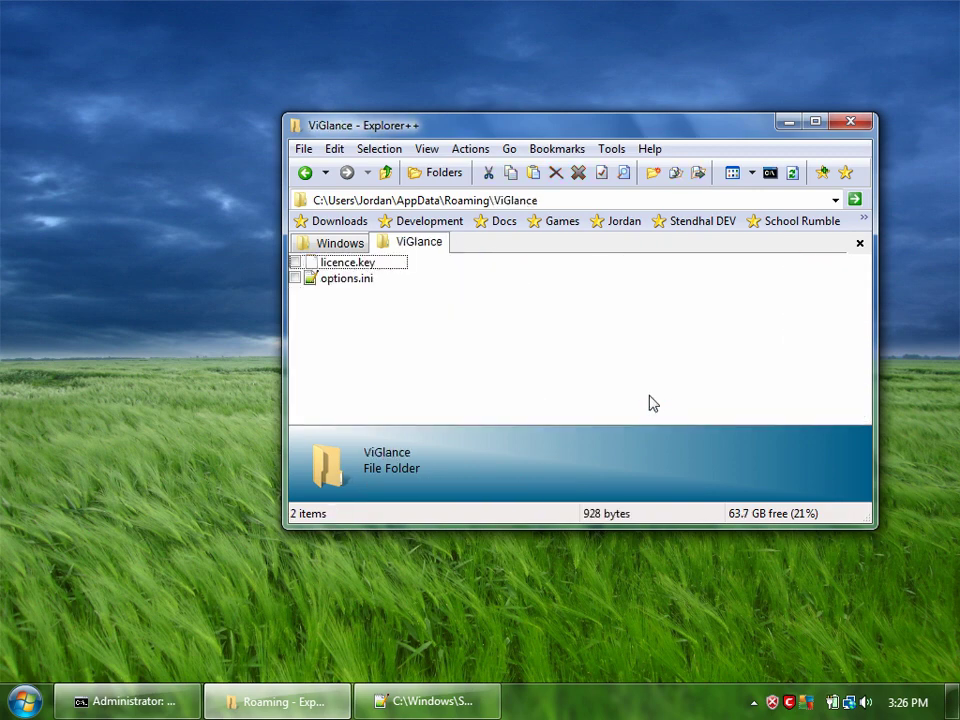
{"action": "double_click", "coordinate": [322, 283]}
Step: Review the three ShellLink entries and their firefox, Explorer and notepad paths
{"action": "scroll", "coordinate": [459, 316], "scroll_direction": "down", "scroll_amount": 1}
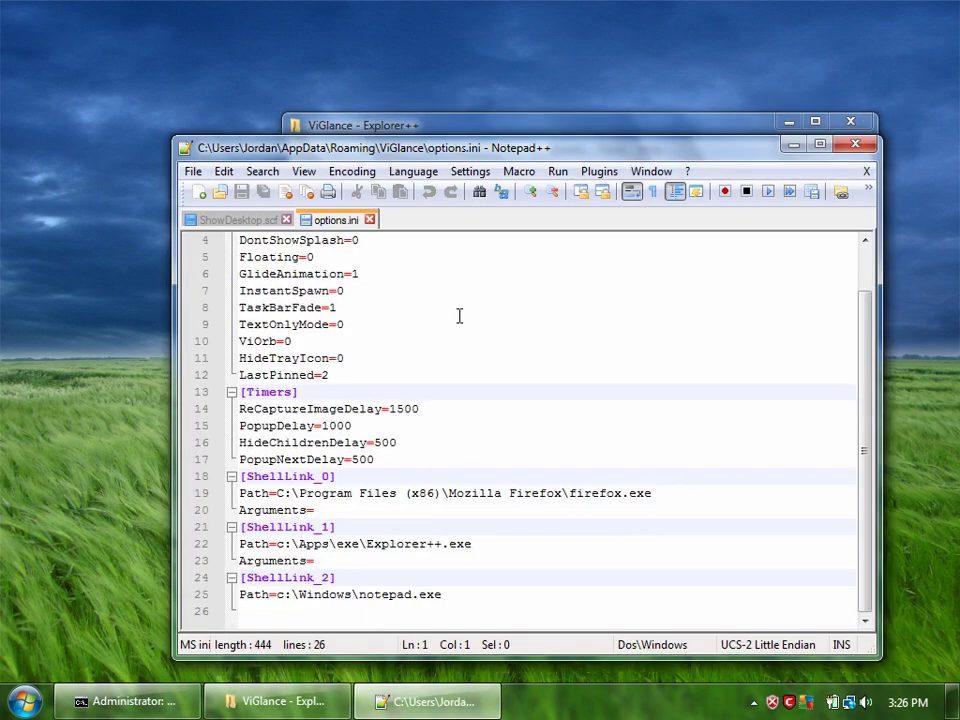
{"action": "left_click", "coordinate": [307, 476]}
{"action": "left_click", "coordinate": [282, 527]}
{"action": "left_click", "coordinate": [276, 575]}
{"action": "triple_click", "coordinate": [290, 477]}
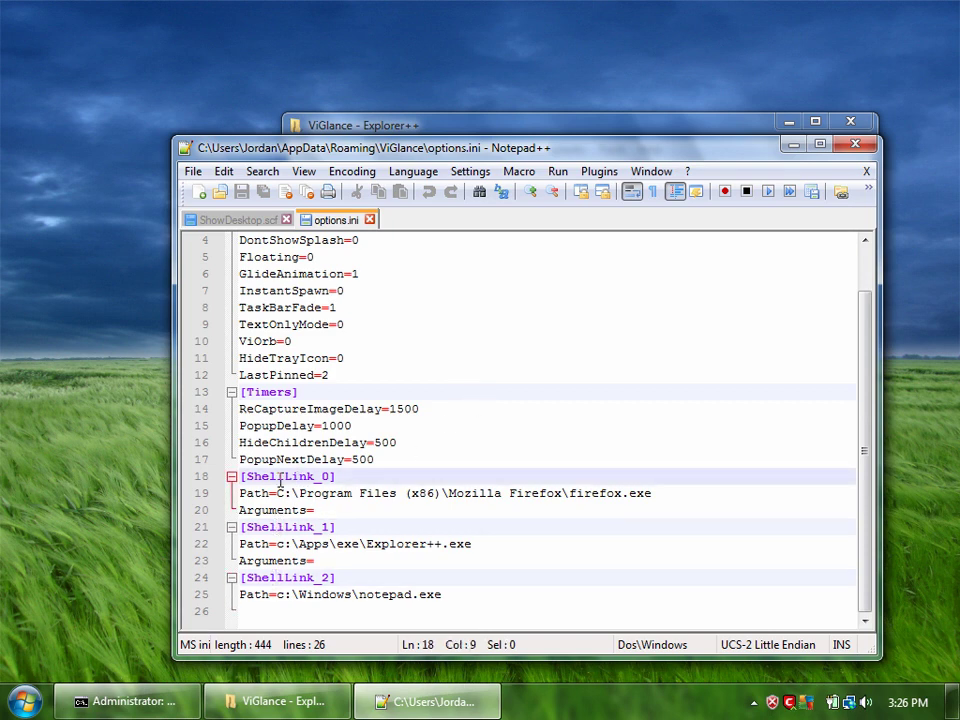
{"action": "double_click", "coordinate": [596, 494]}
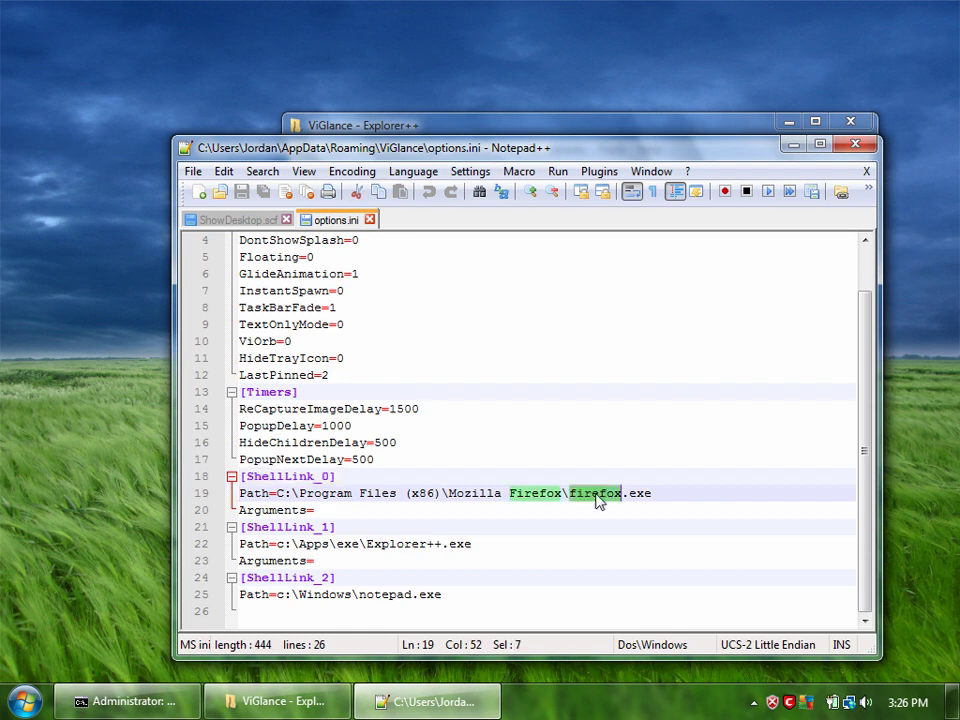
{"action": "left_click", "coordinate": [254, 544]}
{"action": "double_click", "coordinate": [378, 546]}
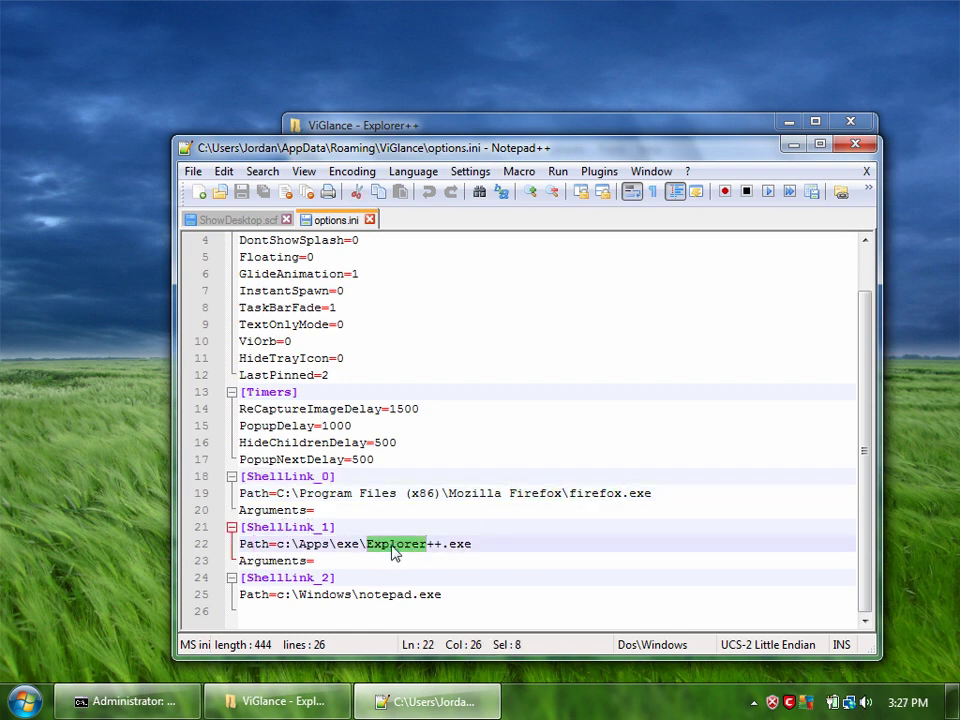
{"action": "left_click", "coordinate": [495, 544]}
{"action": "double_click", "coordinate": [305, 578]}
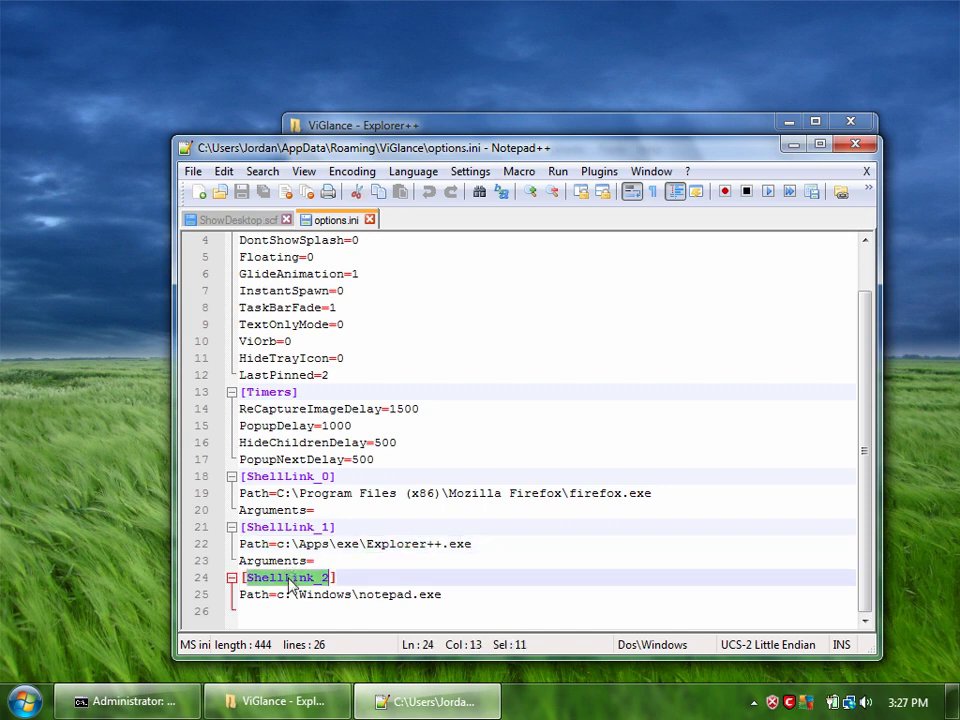
{"action": "double_click", "coordinate": [381, 594]}
{"action": "left_click", "coordinate": [366, 579]}
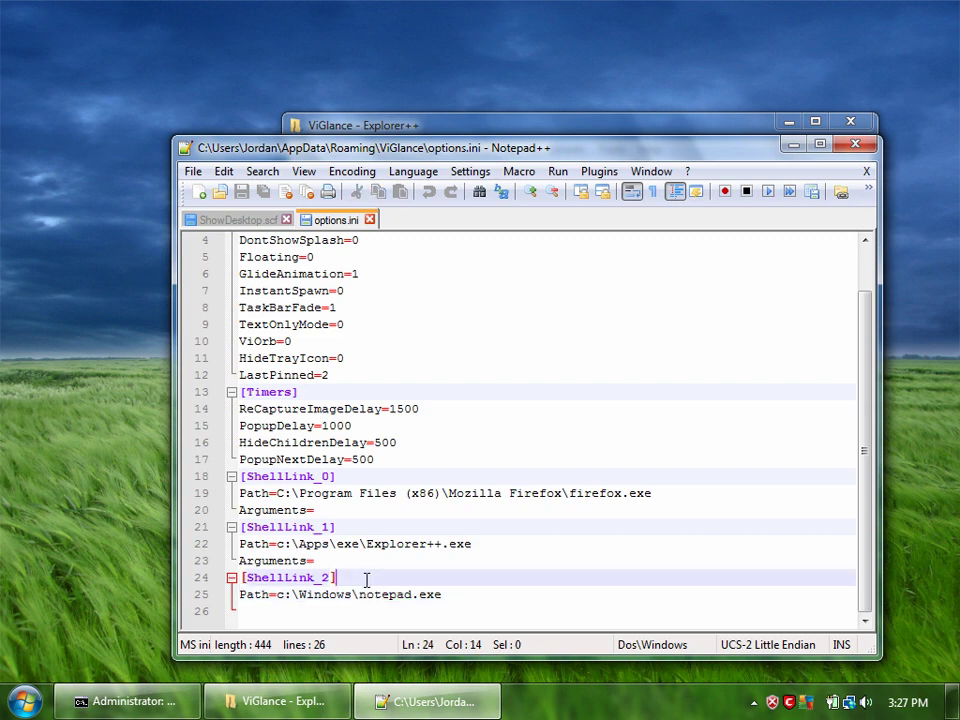
Step: Replace notepad with ShowDesktop in the ShellLink_2 path and save options.ini
{"action": "double_click", "coordinate": [376, 594]}
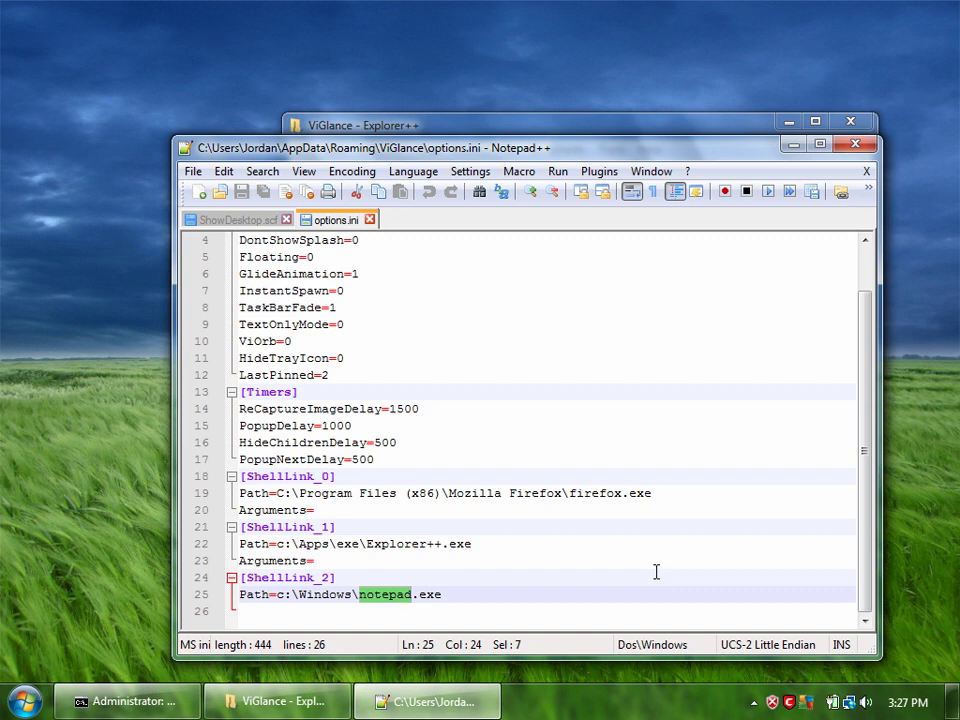
{"action": "type", "text": "Show"}
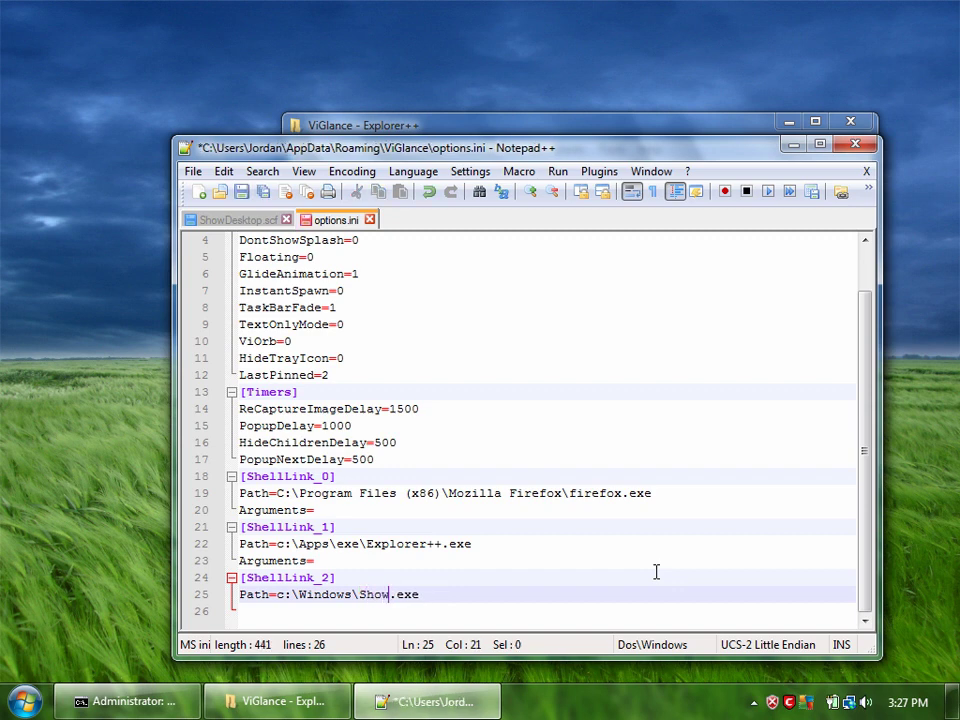
{"action": "type", "text": "Desktop"}
{"action": "left_click", "coordinate": [242, 193]}
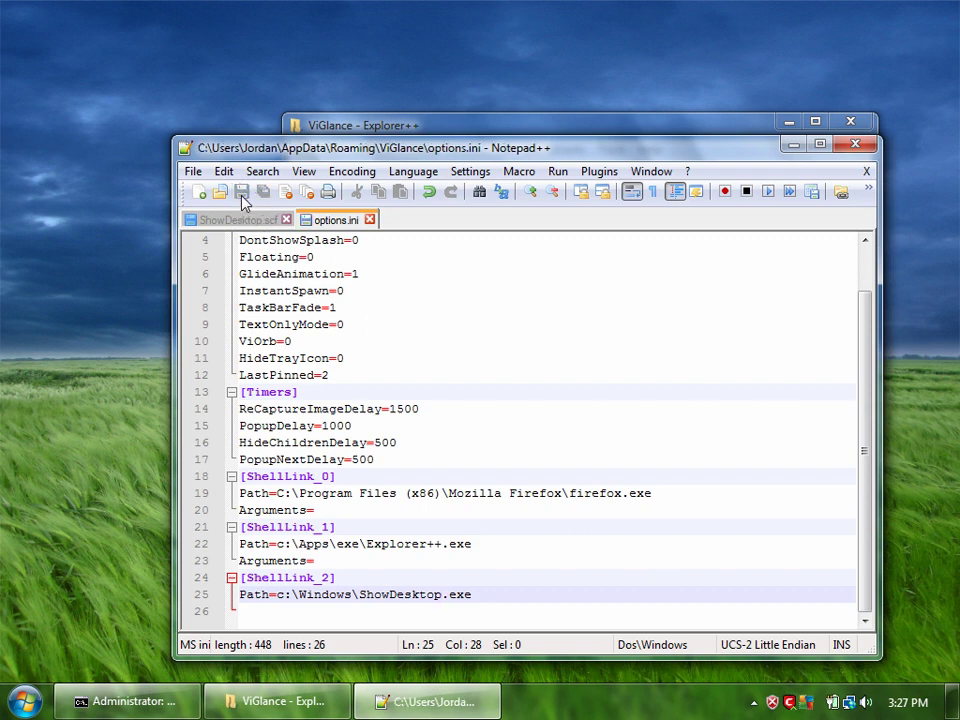
{"action": "left_click", "coordinate": [445, 563]}
{"action": "key", "text": "Down"}
{"action": "key", "text": "Down"}
{"action": "key", "text": "Down"}
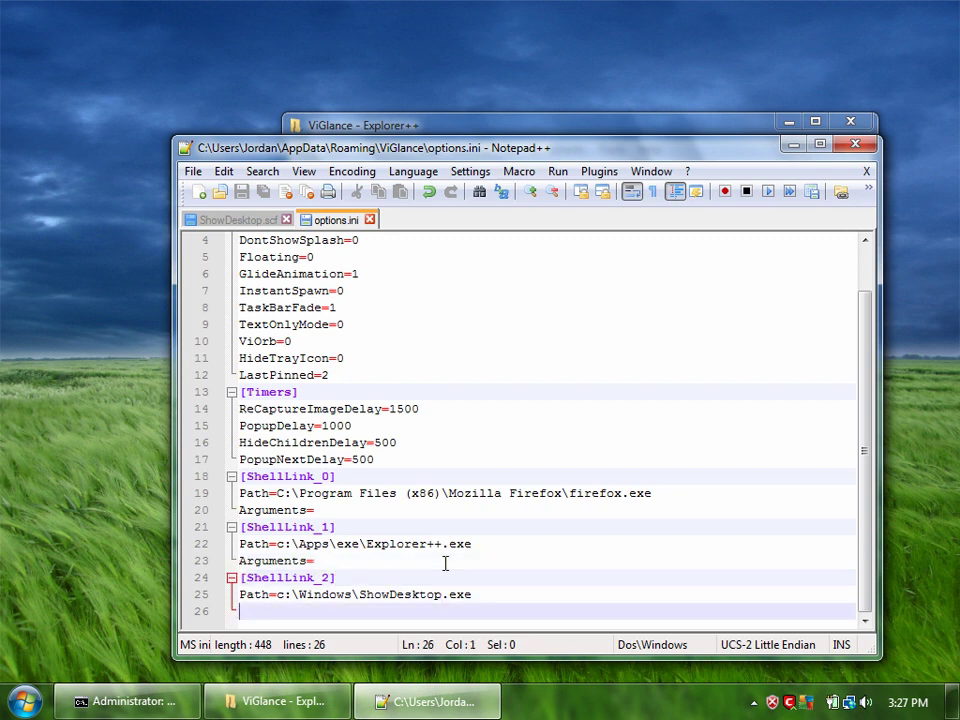
{"action": "key", "text": "Up"}
{"action": "key", "text": "Up"}
{"action": "key", "text": "End"}
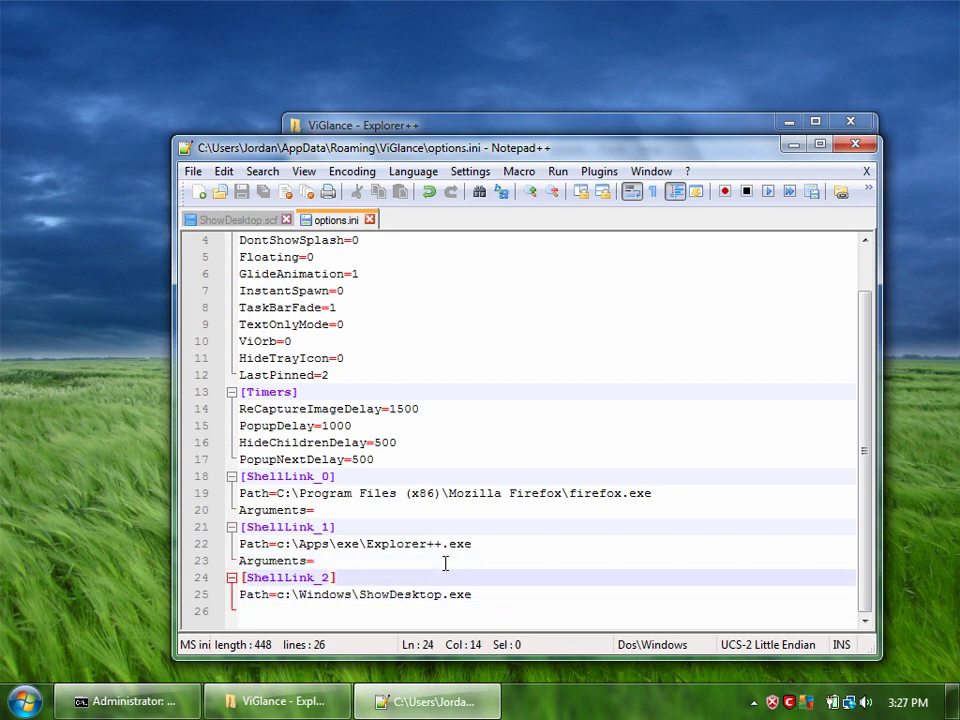
{"action": "key", "text": "Down"}
{"action": "key", "text": "Down"}
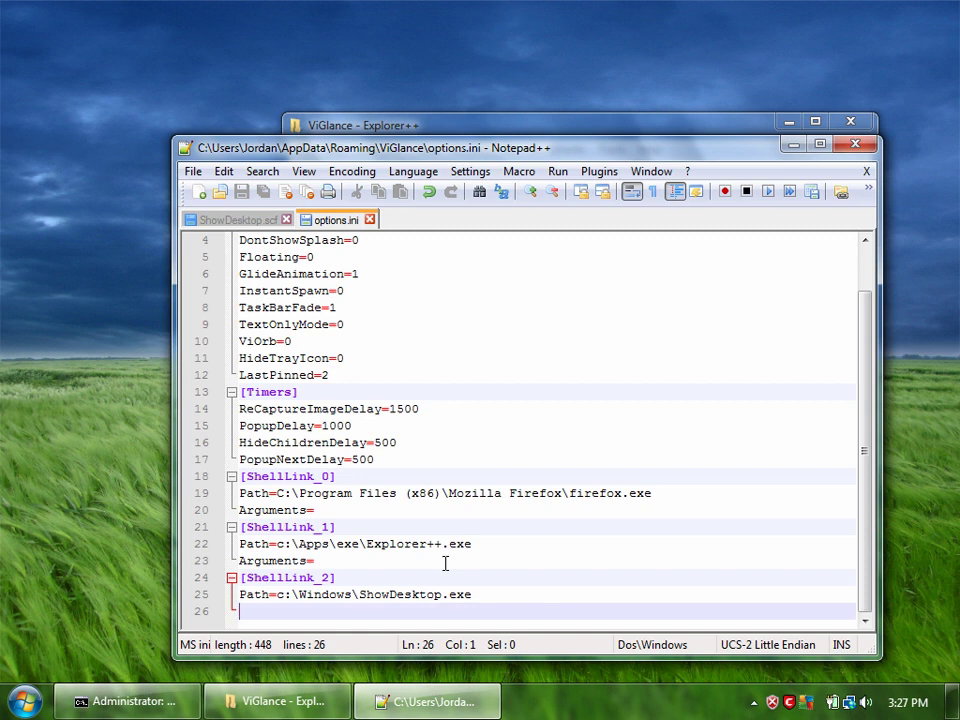
Step: Minimize Notepad++ and Explorer++, then relaunch ViGlance from the Start menu
{"action": "left_click", "coordinate": [791, 148]}
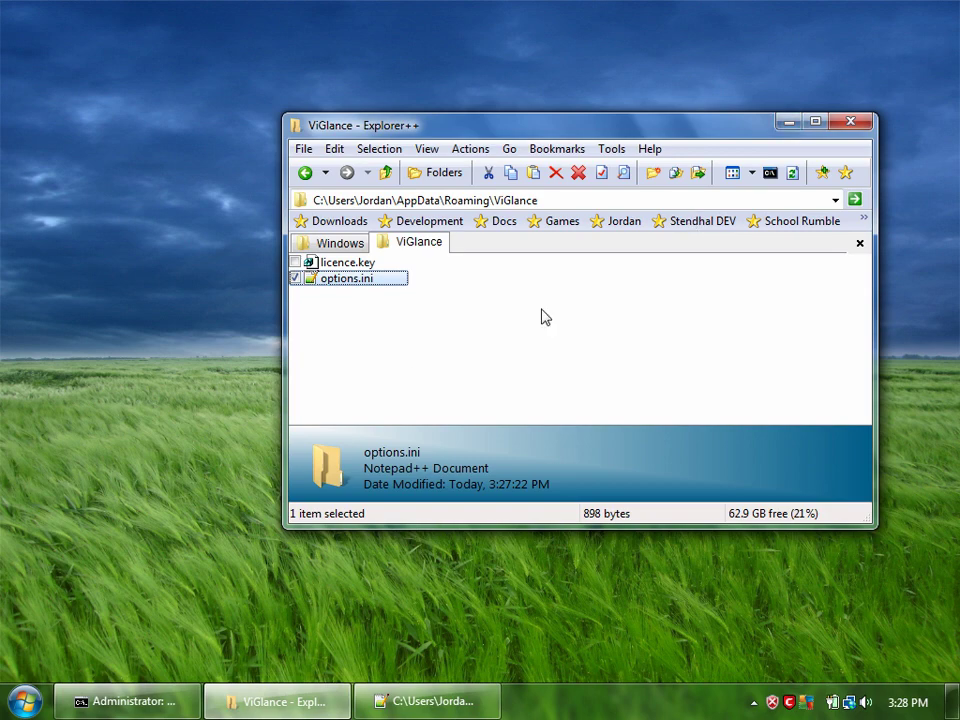
{"action": "left_click", "coordinate": [787, 127]}
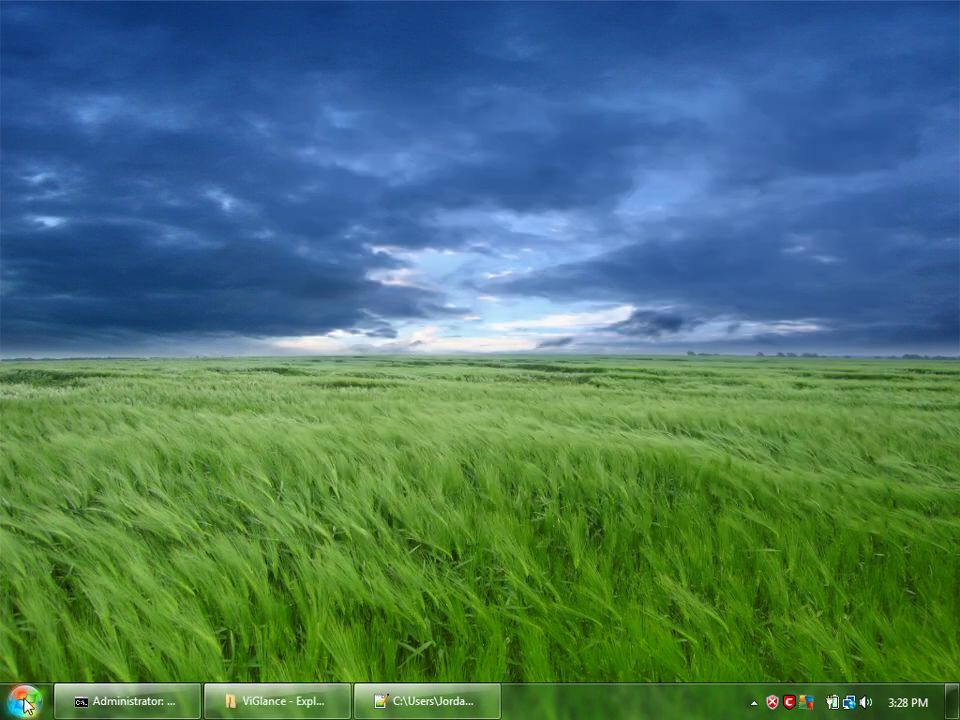
{"action": "key", "text": "super"}
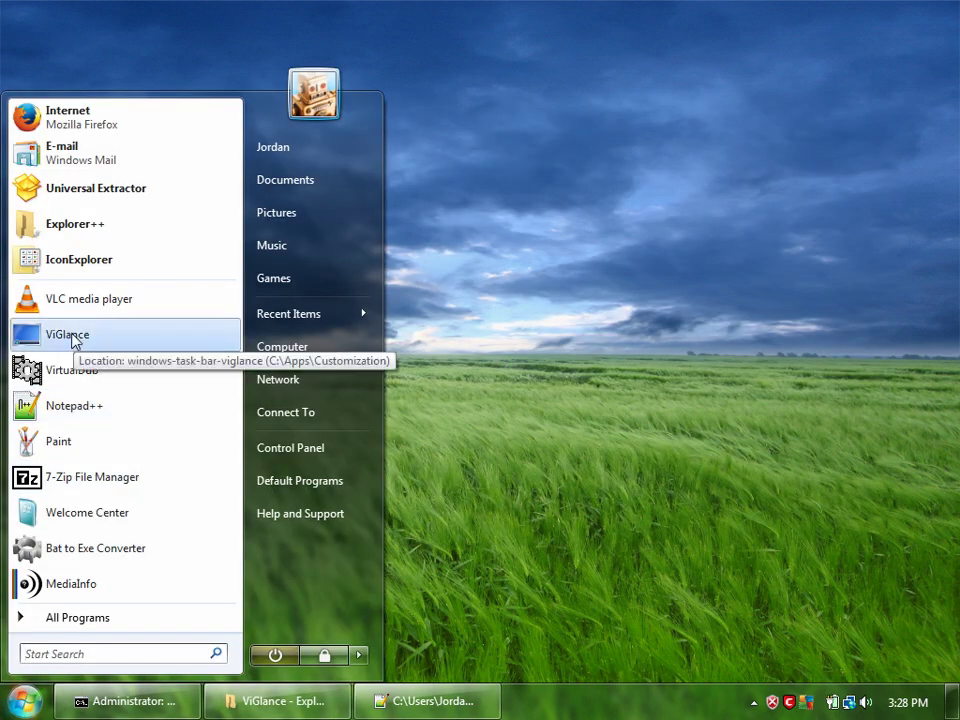
{"action": "left_click", "coordinate": [56, 342]}
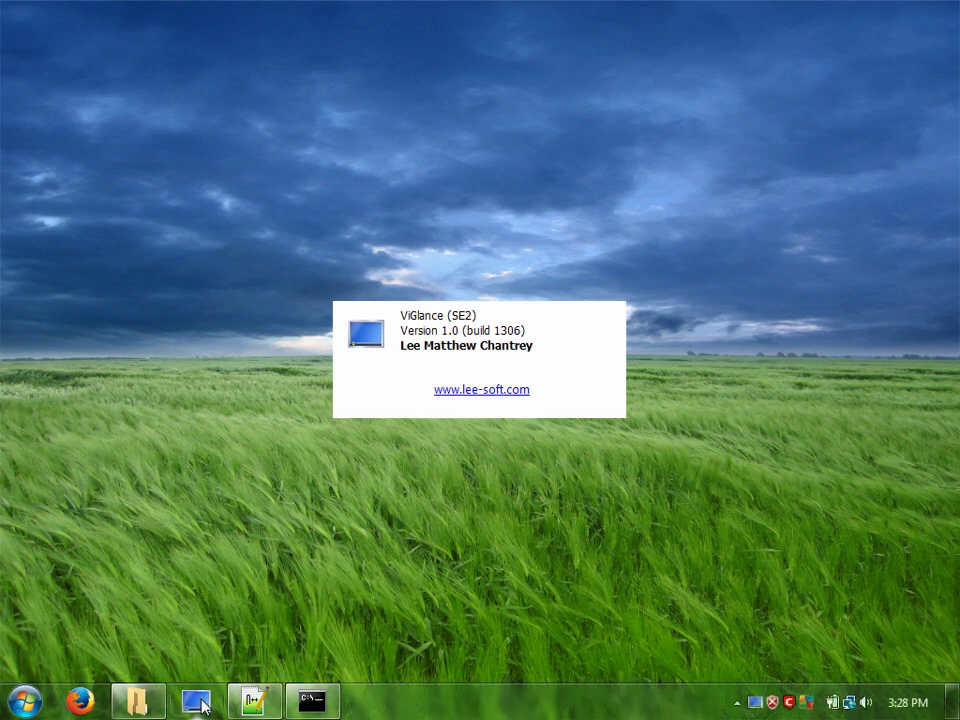
Step: Move the ShowDesktop taskbar item next to Start and test that it hides all windows
{"action": "left_click", "coordinate": [139, 705]}
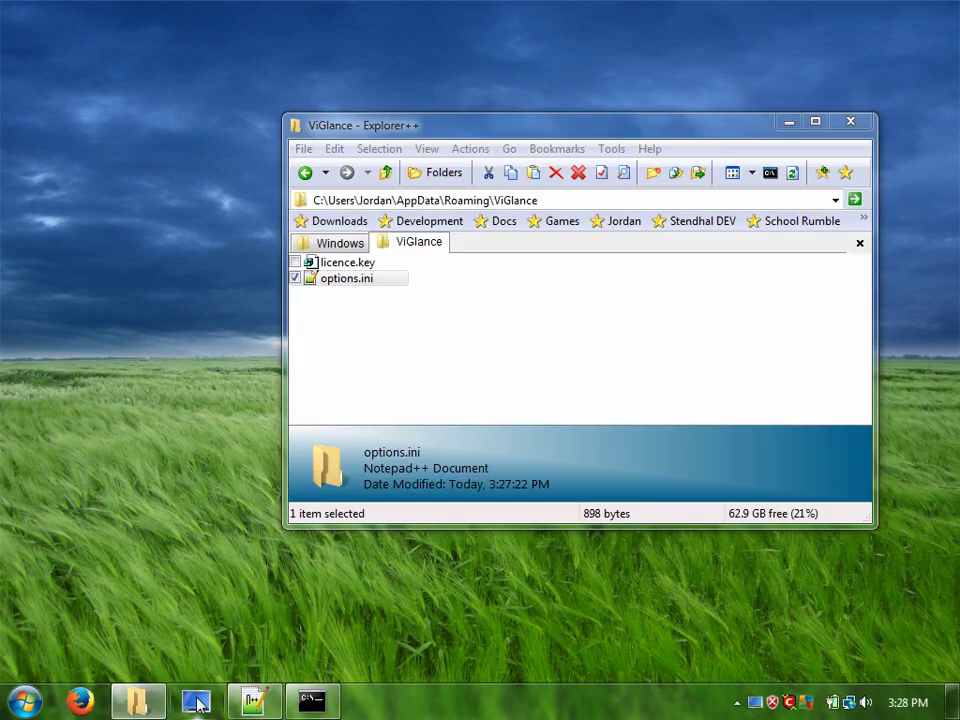
{"action": "left_click_drag", "start_coordinate": [199, 705], "coordinate": [57, 697]}
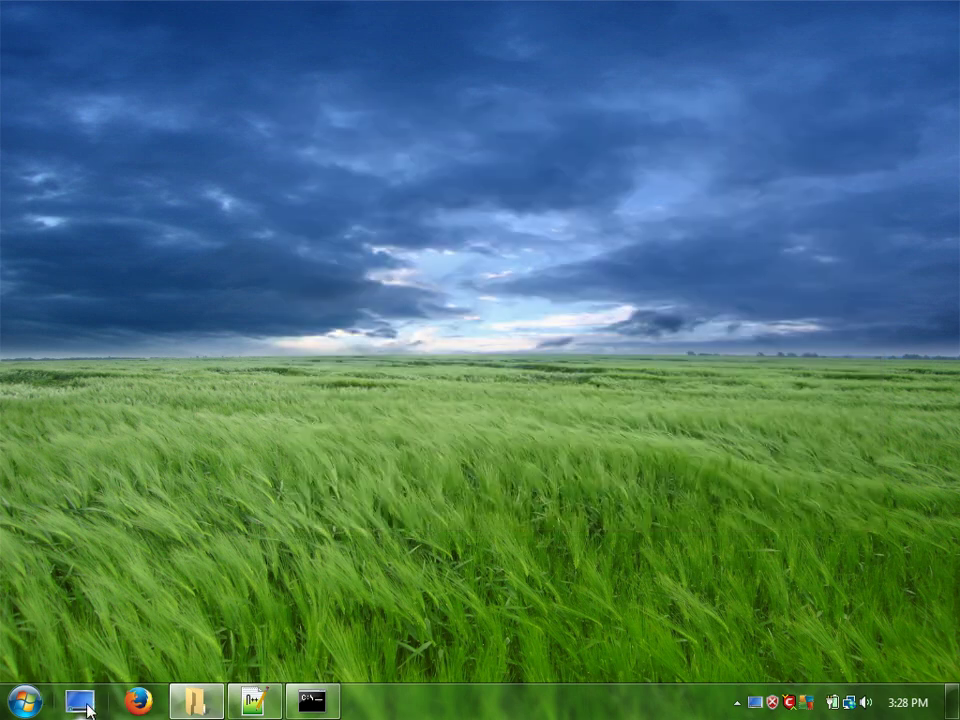
{"action": "left_click", "coordinate": [84, 704]}
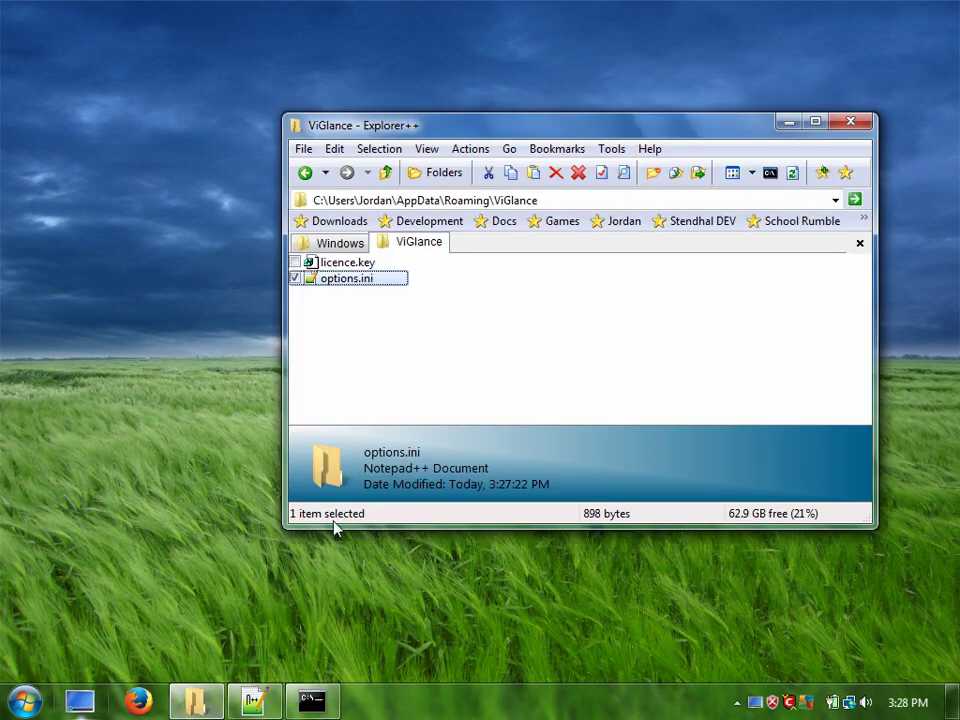